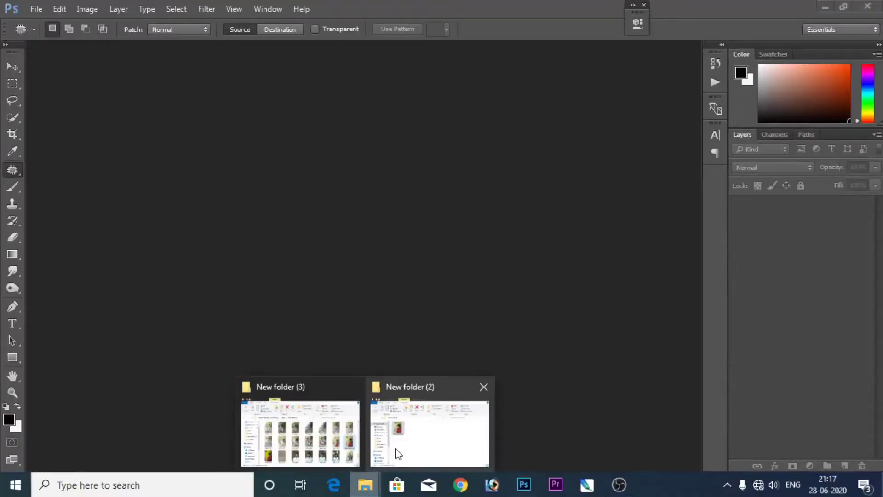
Open IMG_3388 copy.jpg from its folder in Photoshop and switch to full screen mode.
mouse_move(365, 485)
click(394, 448)
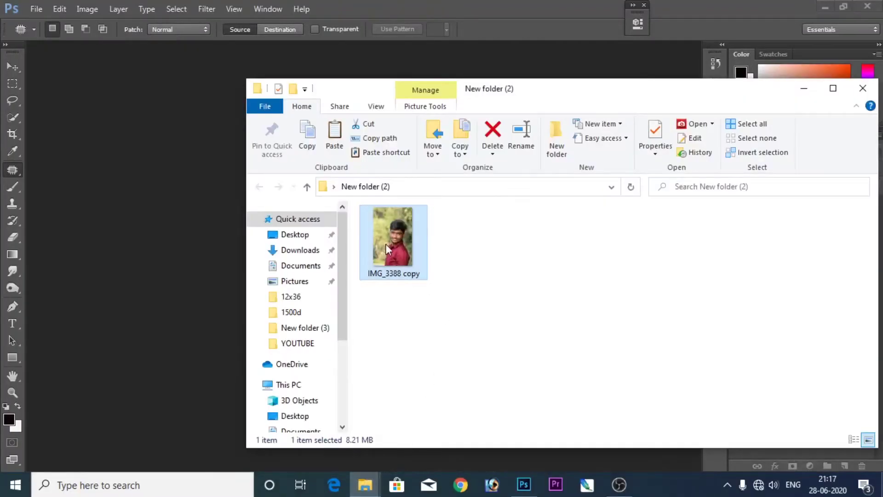
drag(389, 251, 168, 294)
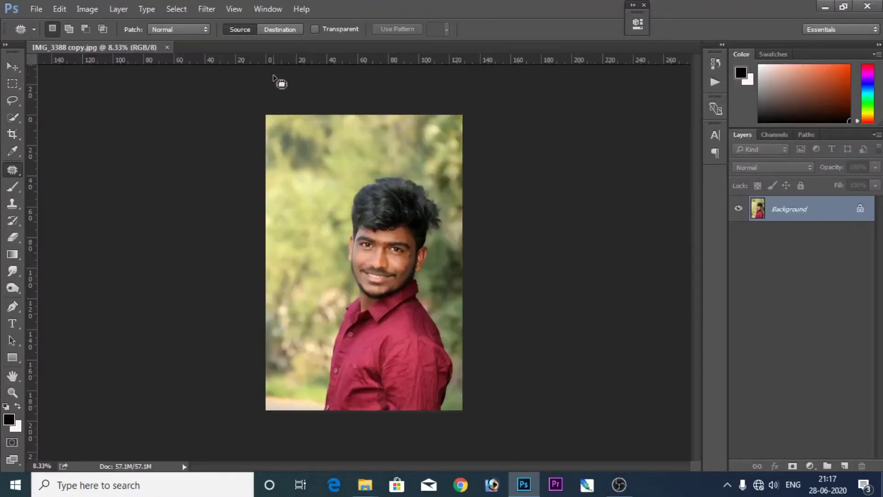
key(f)
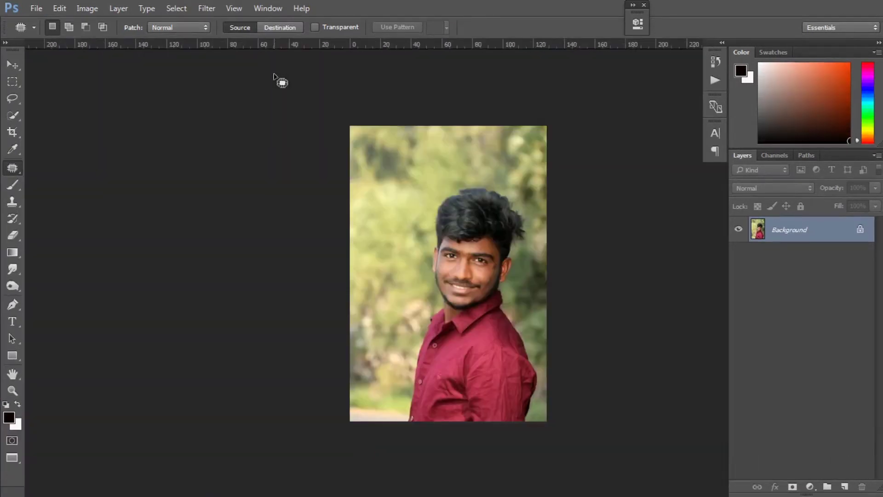
click(207, 8)
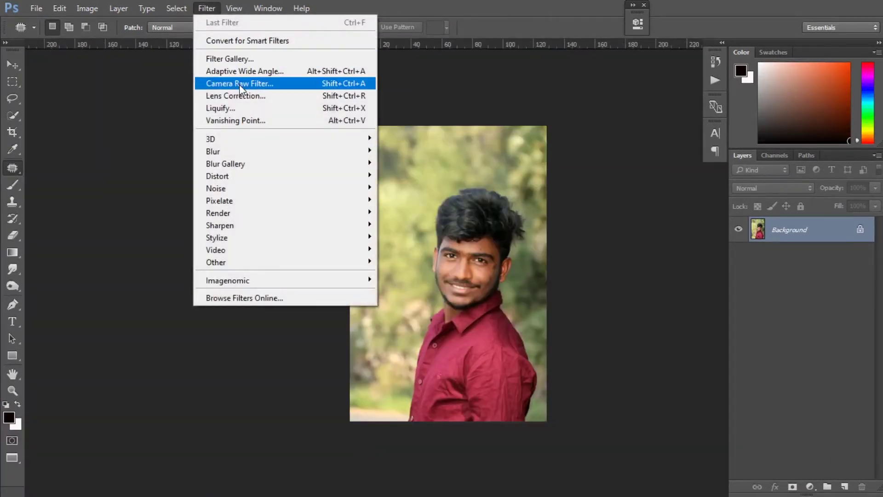
In the Camera Raw filter, set Temperature +2, Contrast +23, Highlights -79 and Shadows +43.
click(239, 84)
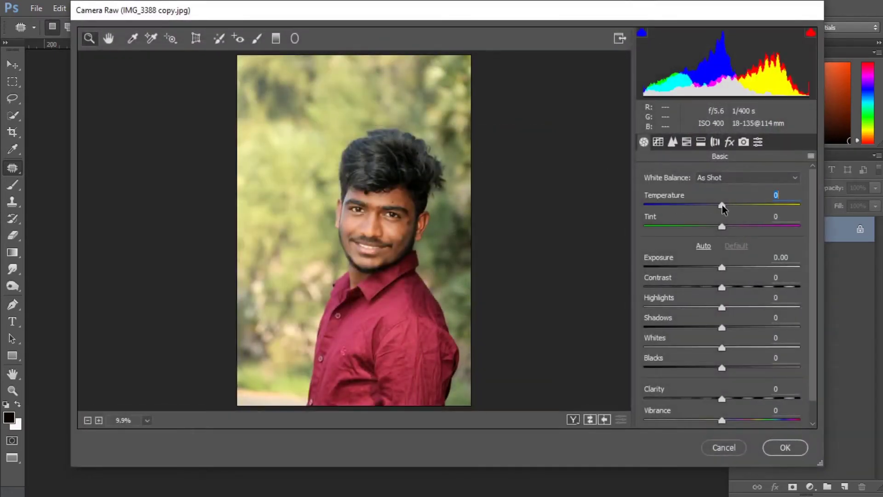
drag(722, 205, 724, 205)
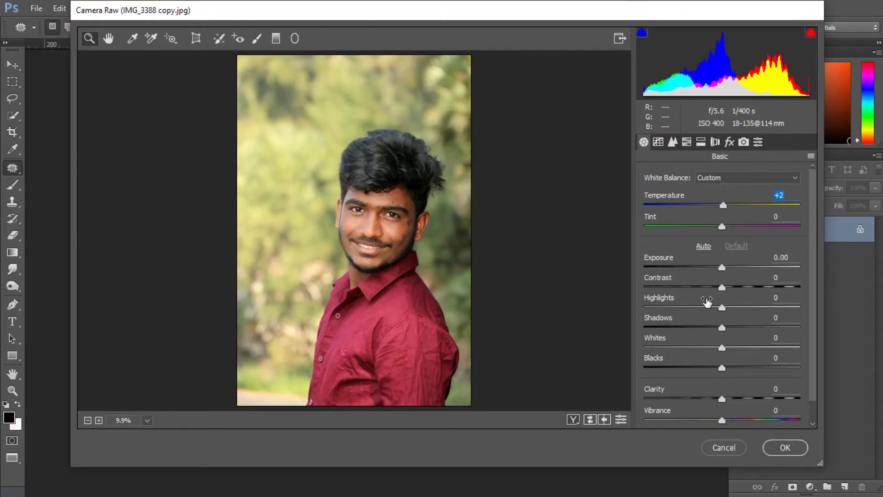
drag(721, 288, 741, 298)
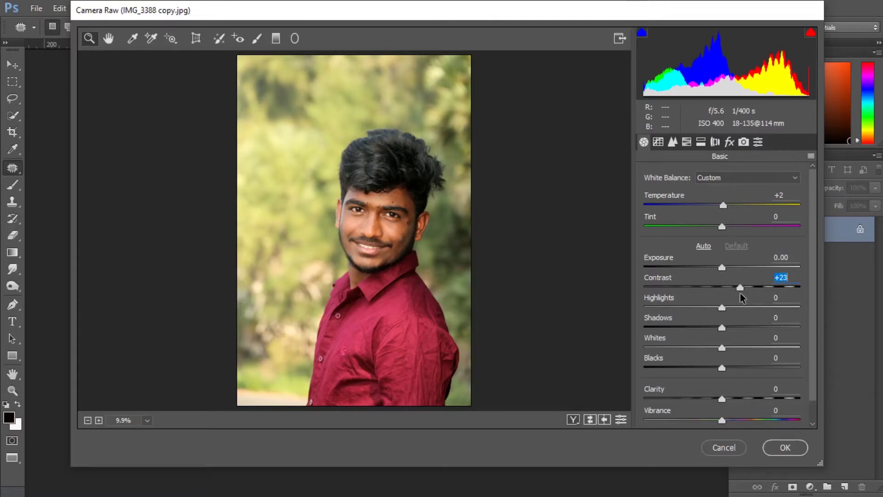
drag(722, 308, 661, 312)
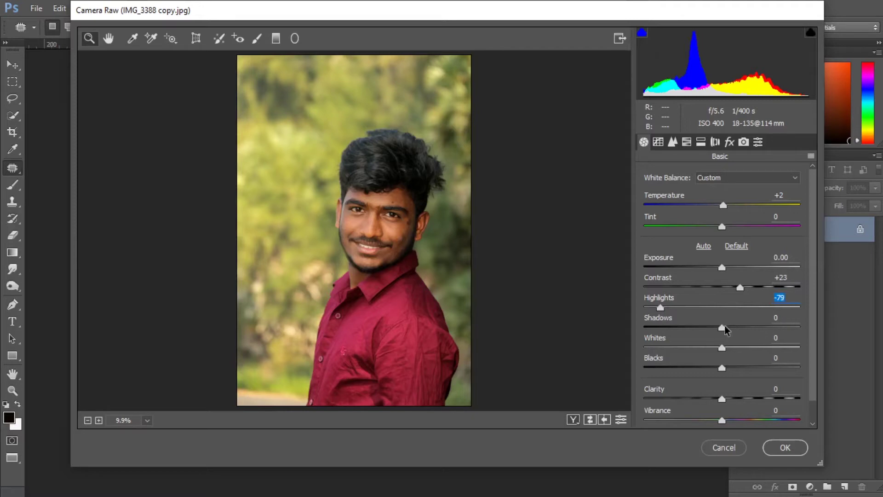
drag(723, 329, 758, 332)
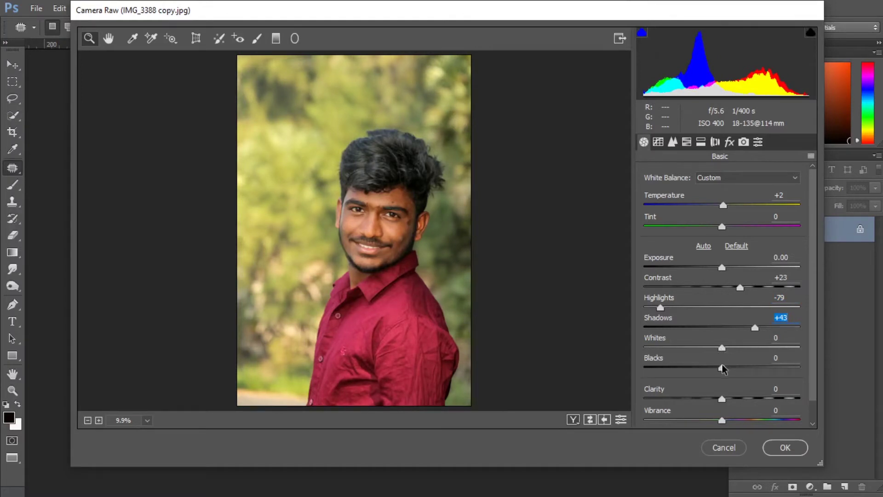
Deepen Blacks to -43 and raise Clarity to +27.
drag(723, 371, 690, 375)
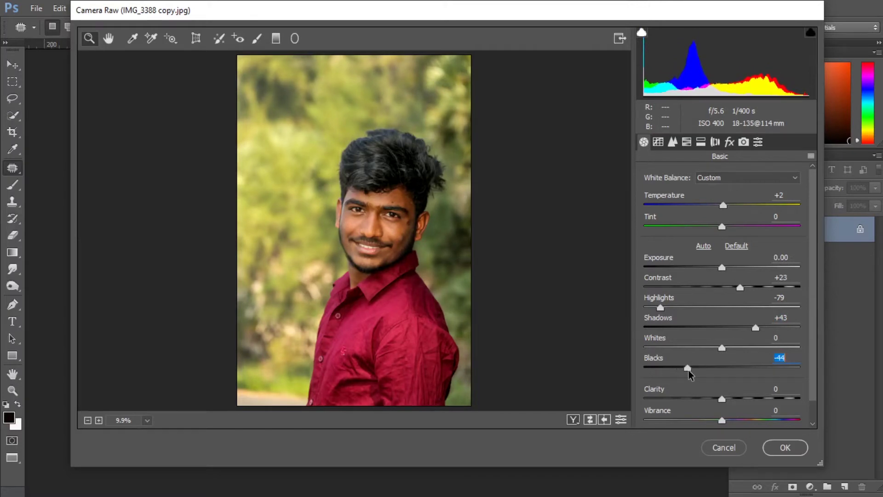
scroll(724, 393, down, 1)
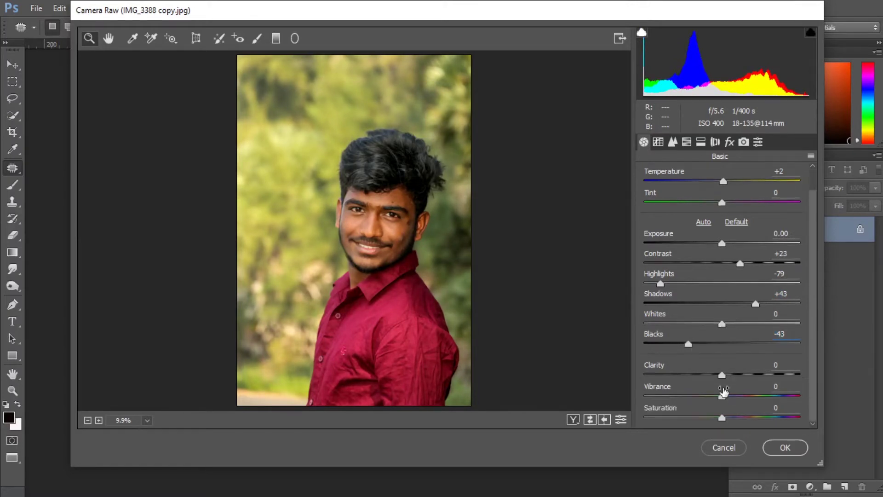
drag(722, 374, 752, 376)
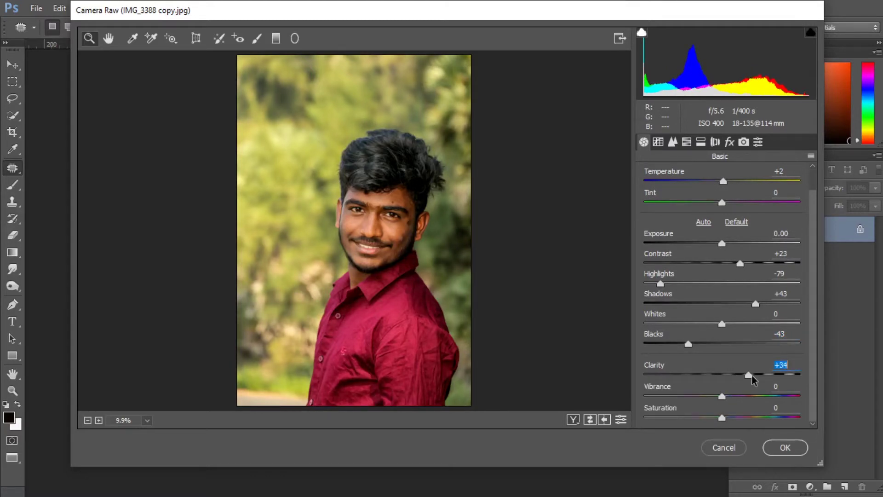
drag(751, 377, 745, 375)
click(660, 142)
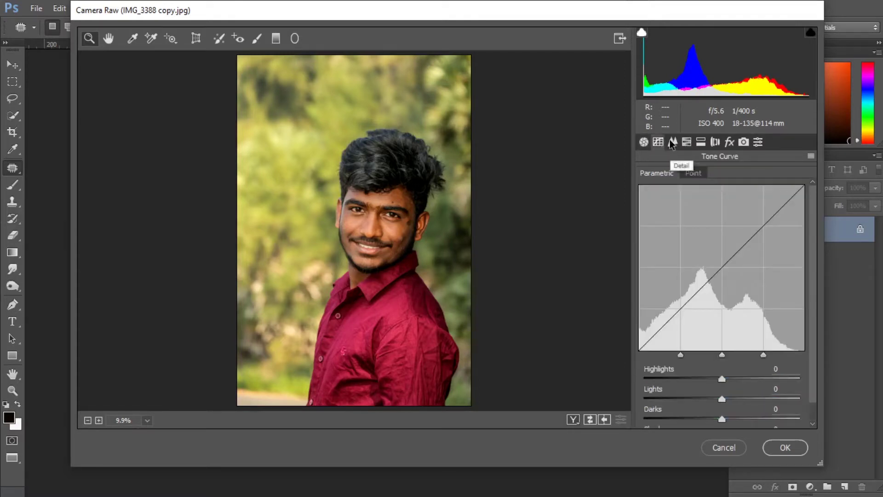
On the HSL Hue tab, set Oranges -15, Yellows +33, Greens +2 and Aquas -42.
click(672, 142)
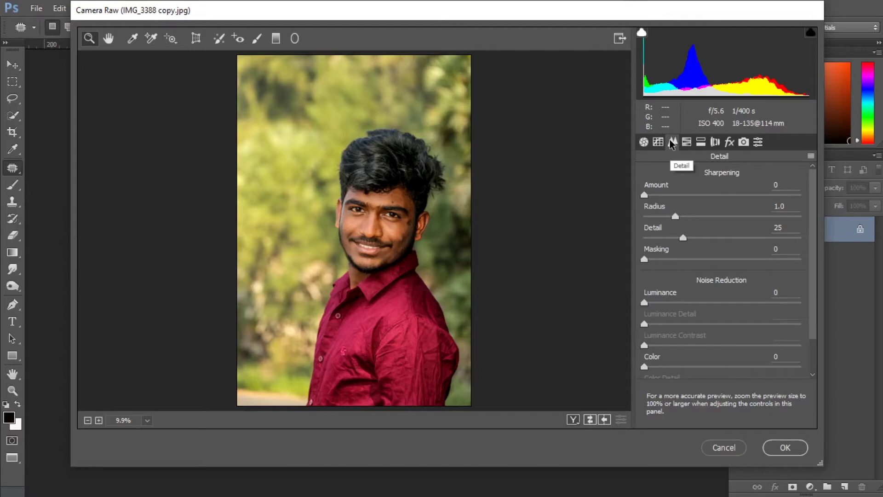
click(686, 142)
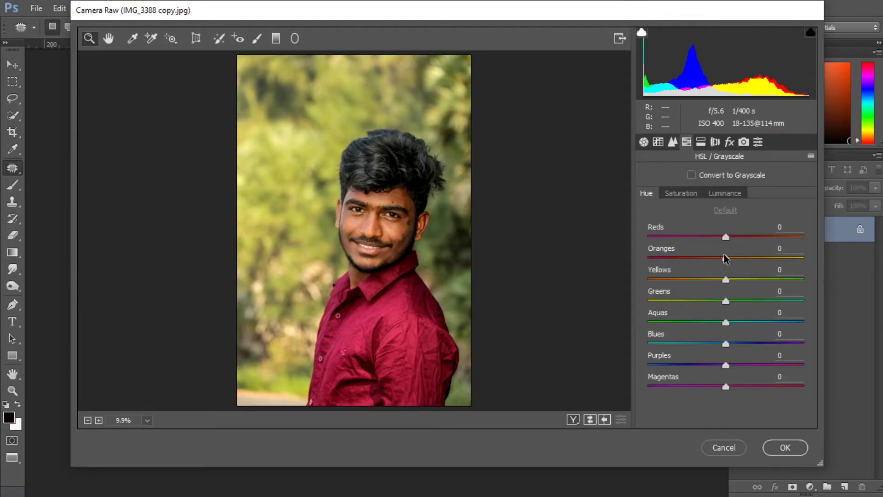
drag(725, 258, 713, 257)
drag(720, 278, 753, 284)
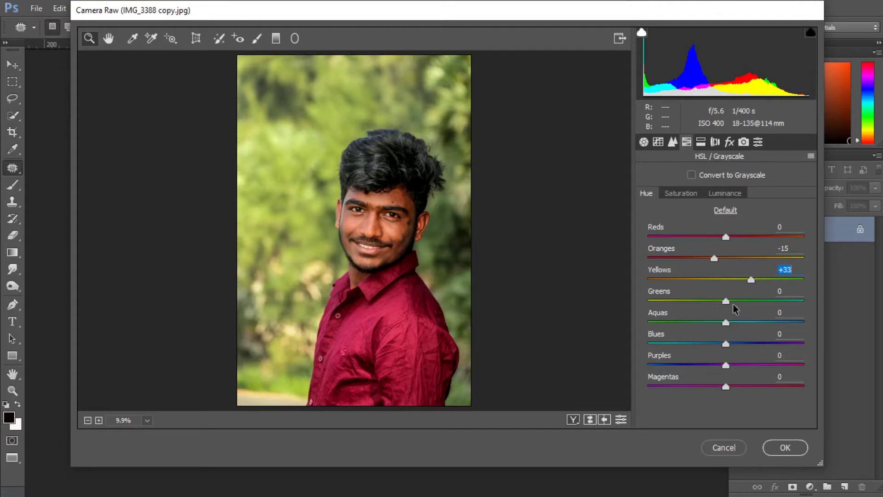
drag(727, 301, 729, 301)
drag(725, 322, 694, 324)
drag(693, 324, 693, 326)
click(693, 198)
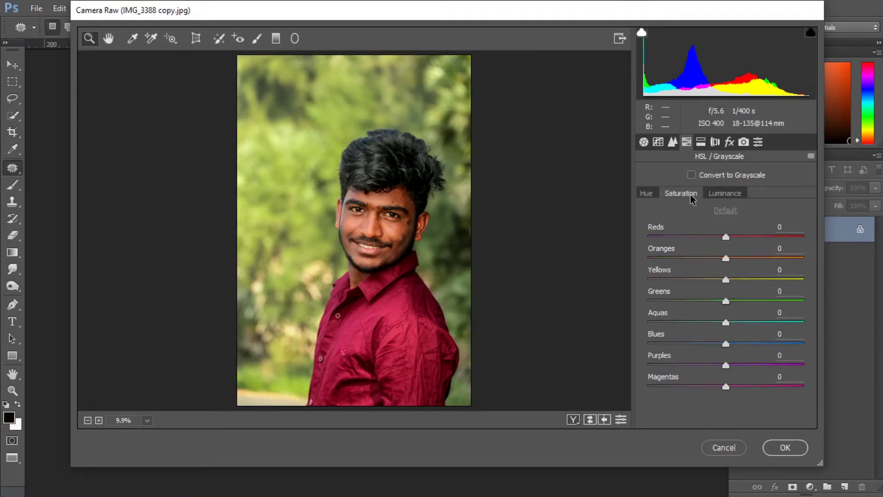
Desaturate Reds to -16 and Oranges to -38.
mouse_move(726, 237)
mouse_down()
mouse_move(700, 238)
mouse_move(713, 244)
mouse_up()
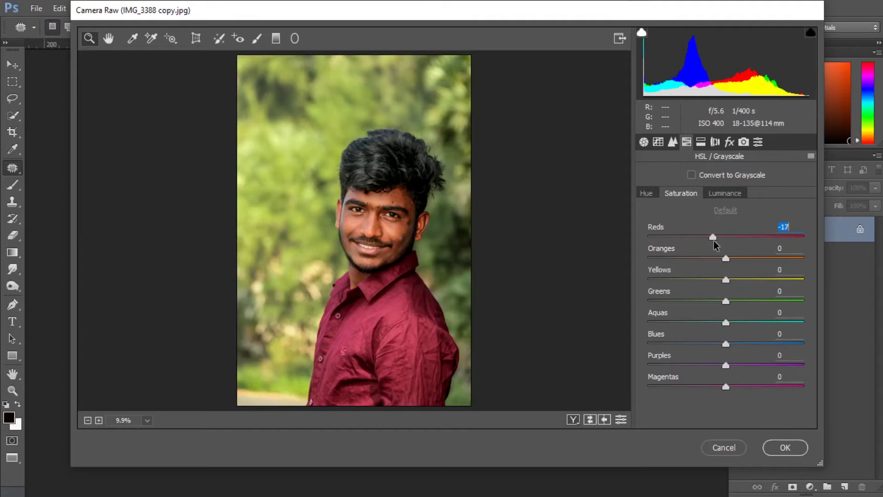
drag(713, 240, 714, 242)
drag(723, 260, 698, 260)
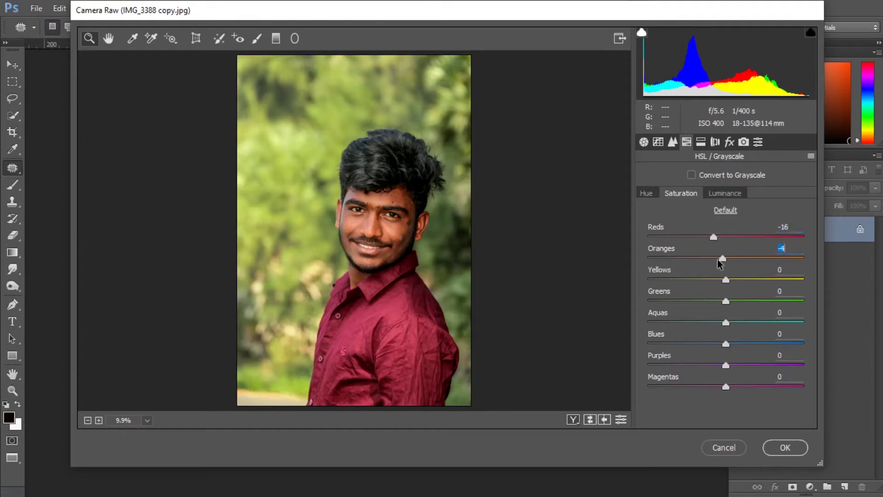
drag(698, 259, 696, 260)
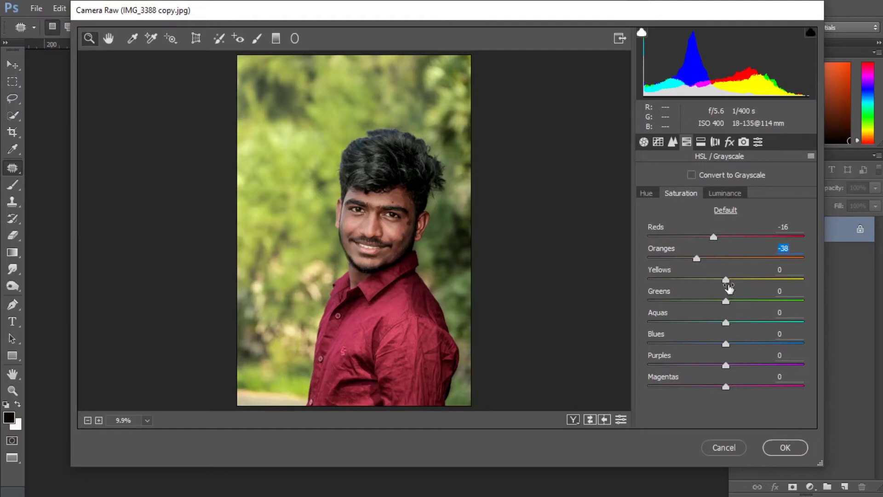
Push Greens and Aquas saturation to +100, raise Blues, and brighten Oranges luminance +10.
drag(728, 303, 816, 307)
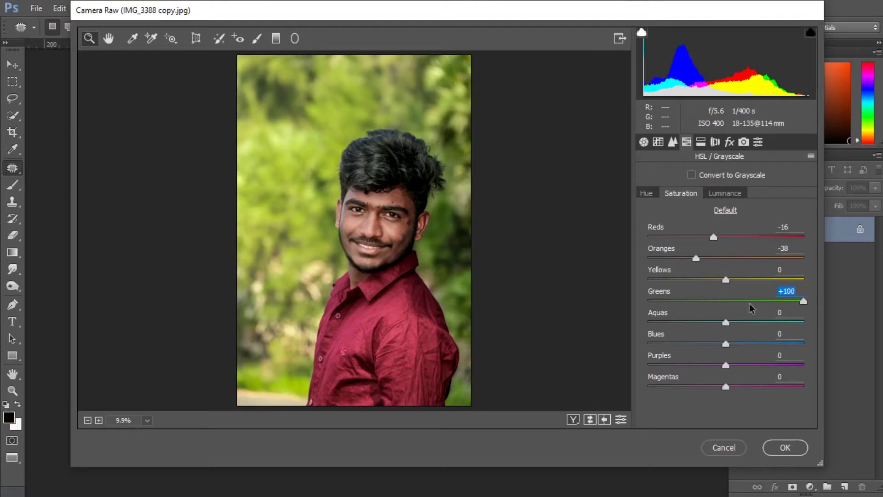
drag(731, 322, 821, 332)
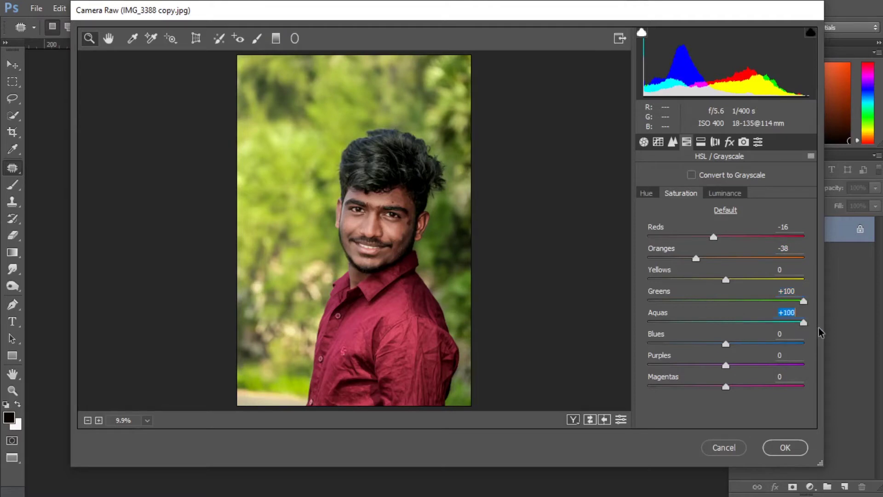
drag(730, 343, 773, 359)
click(718, 194)
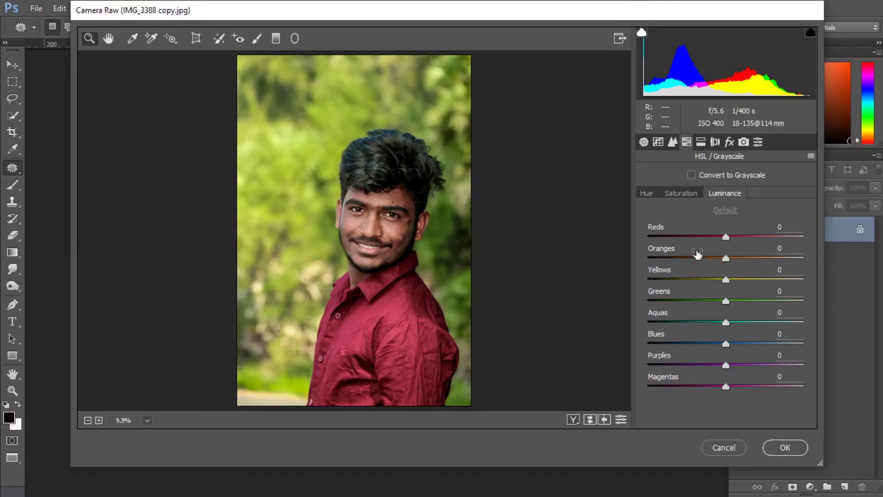
drag(727, 260, 734, 261)
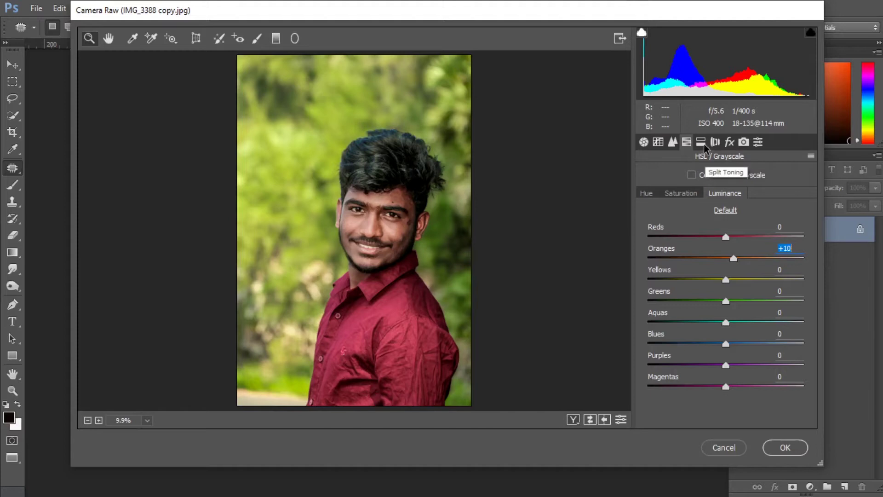
Give the highlights a colour tint in Split Toning.
click(701, 142)
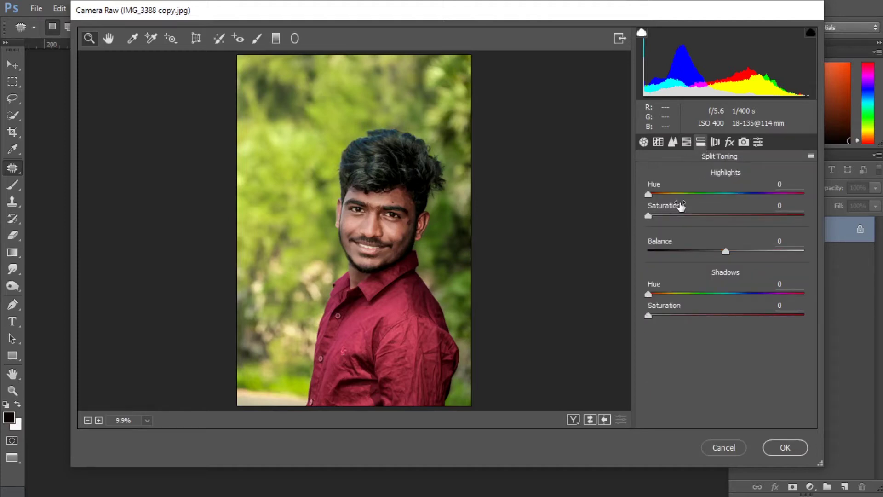
drag(678, 193, 740, 208)
drag(740, 208, 744, 209)
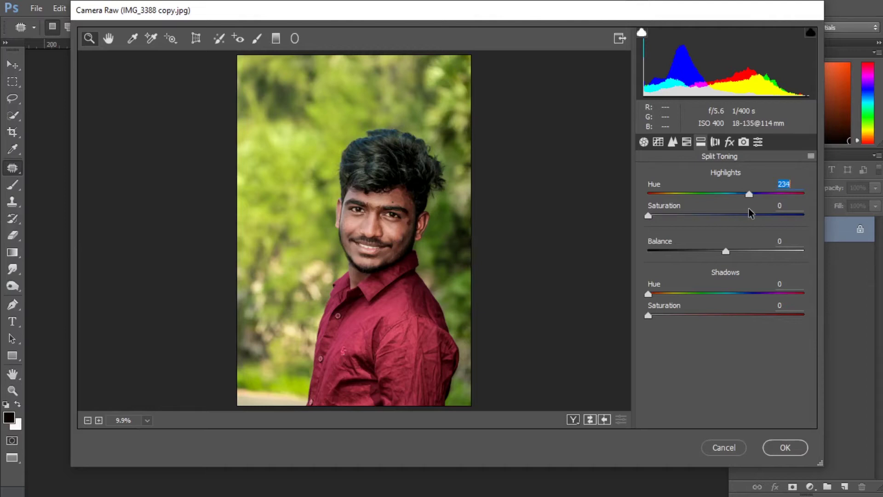
drag(745, 213, 747, 213)
Review the Effects settings, leaving dehaze, grain and vignetting at zero.
click(715, 143)
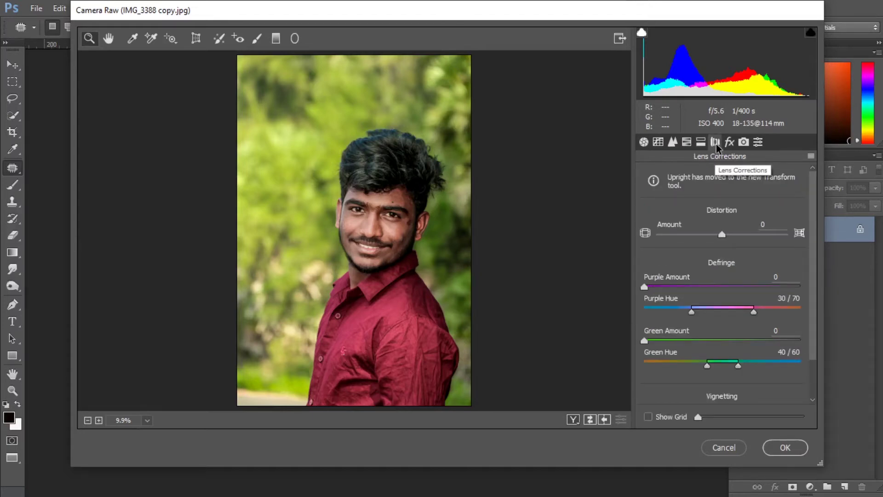
click(730, 143)
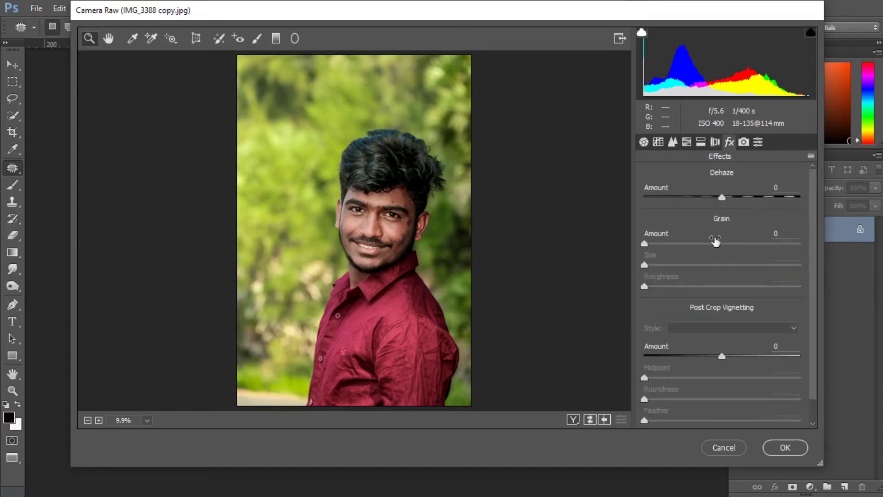
scroll(710, 275, down, 1)
scroll(711, 275, up, 1)
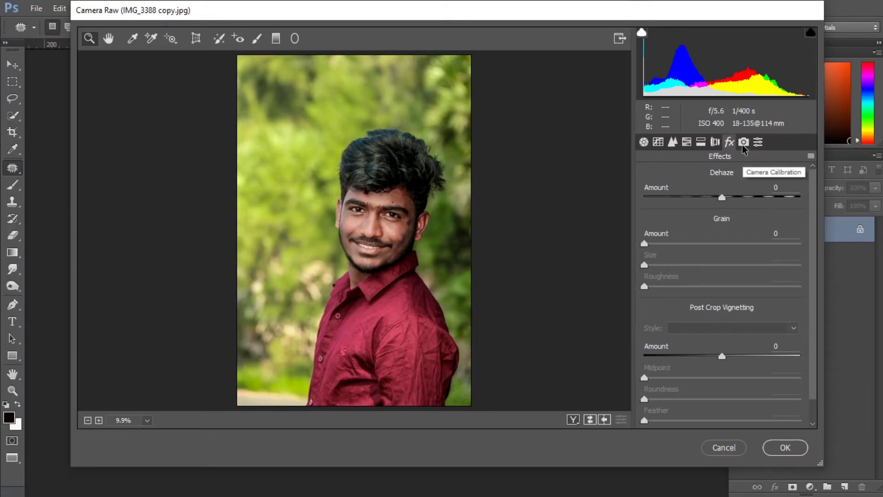
In Camera Calibration, set Green Primary hue +12, saturation +51 and Blue Primary hue +9.
click(744, 143)
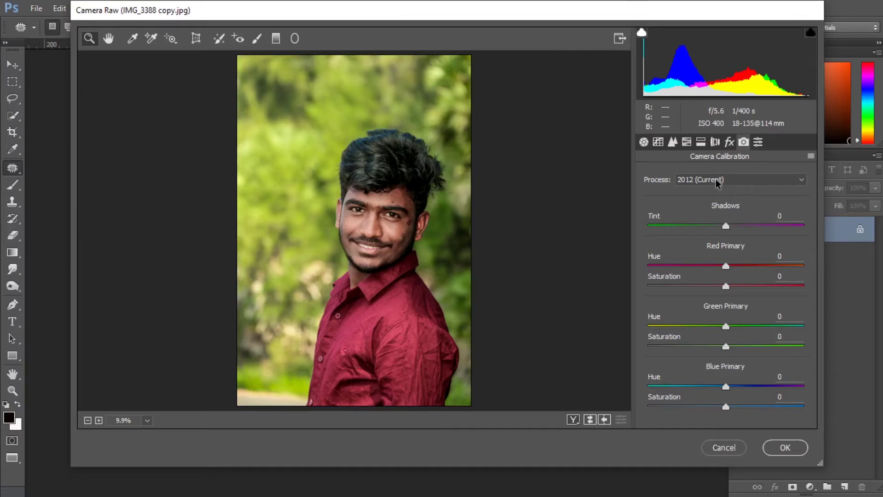
mouse_move(726, 226)
mouse_down()
mouse_move(697, 228)
mouse_move(767, 246)
mouse_move(724, 228)
mouse_up()
double_click(725, 226)
drag(726, 326, 688, 323)
mouse_move(699, 325)
mouse_down()
mouse_move(723, 328)
mouse_move(701, 330)
mouse_up()
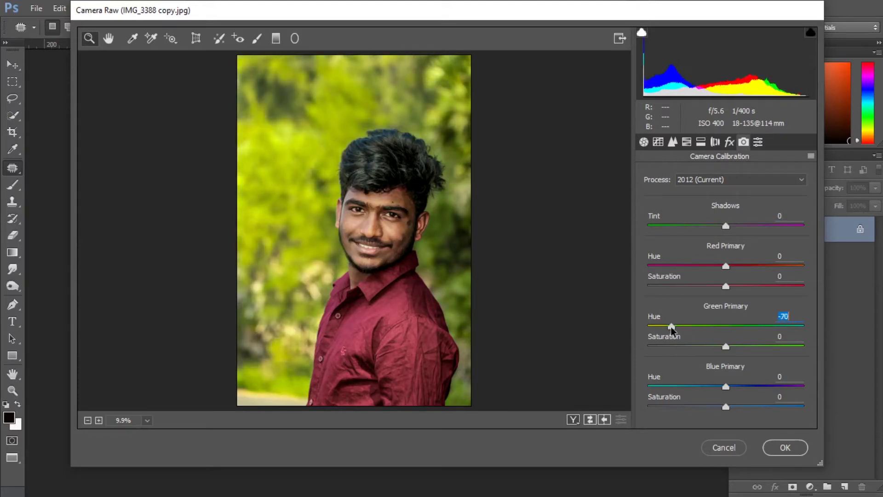
mouse_move(703, 331)
mouse_down()
mouse_move(780, 343)
mouse_move(789, 352)
mouse_up()
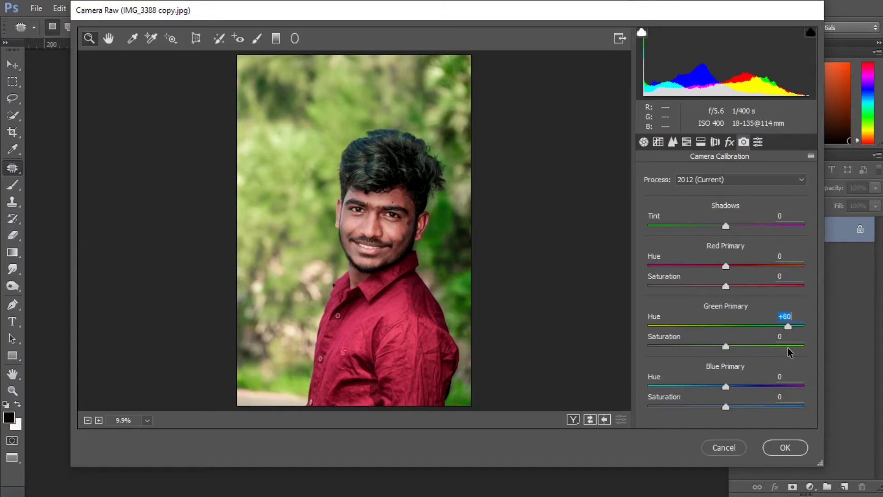
mouse_move(782, 327)
mouse_down()
mouse_move(725, 334)
mouse_move(758, 354)
mouse_up()
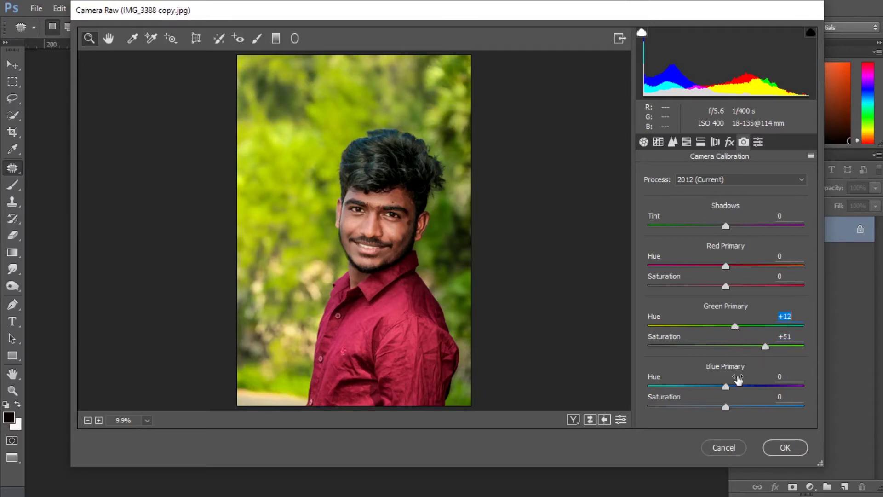
mouse_move(727, 388)
mouse_down()
mouse_move(670, 384)
mouse_move(738, 392)
mouse_up()
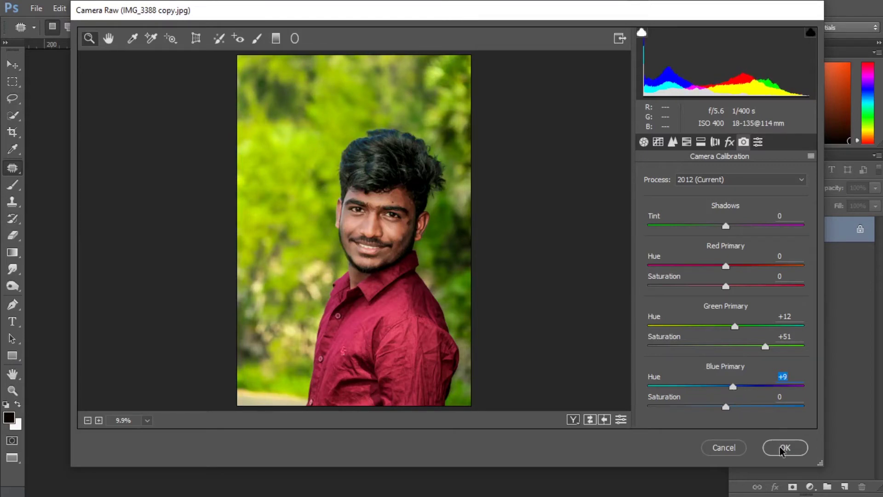
Lower post-crop vignetting, set lens Vignetting Amount to -33, and apply the Camera Raw filter.
click(729, 142)
scroll(732, 350, down, 1)
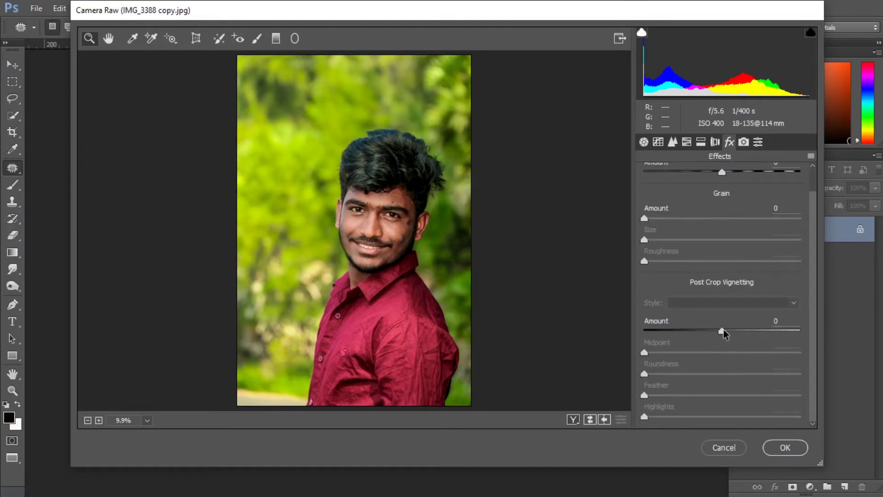
drag(721, 332, 699, 333)
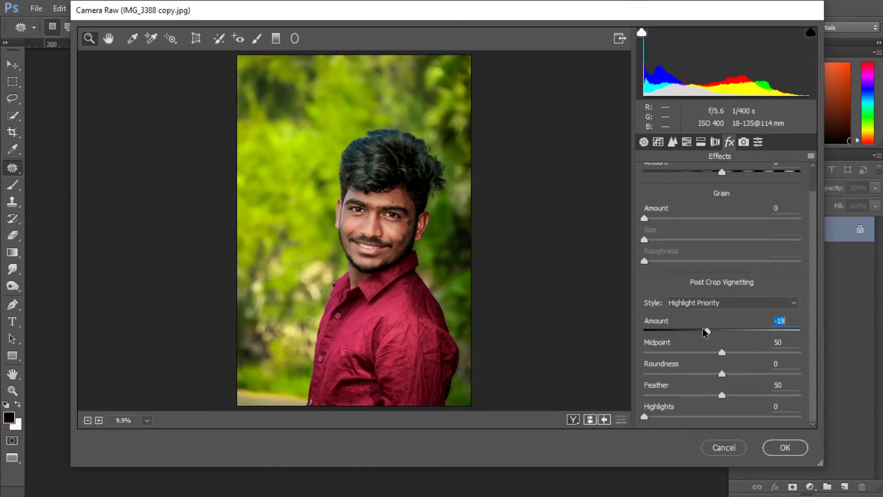
click(715, 142)
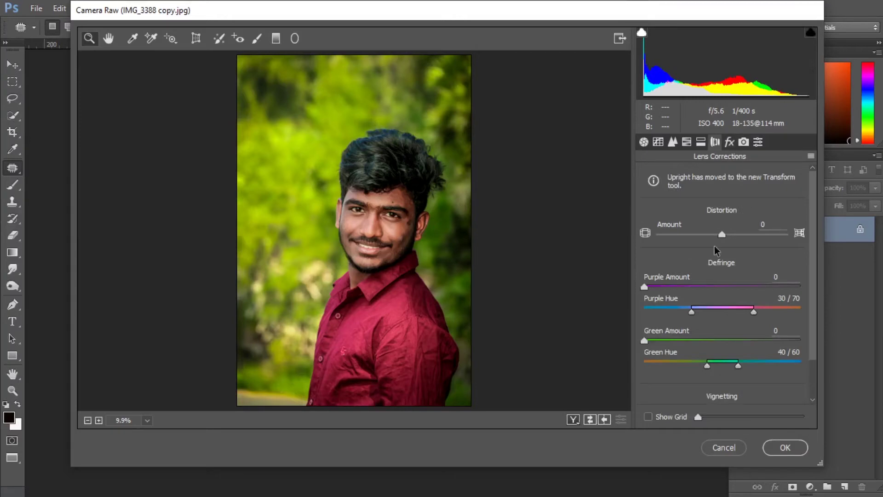
scroll(719, 274, down, 2)
drag(722, 374, 700, 370)
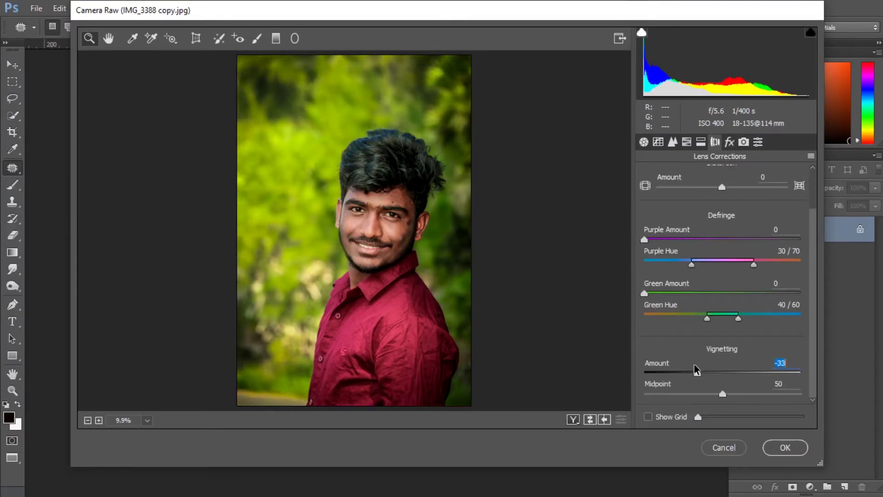
click(786, 448)
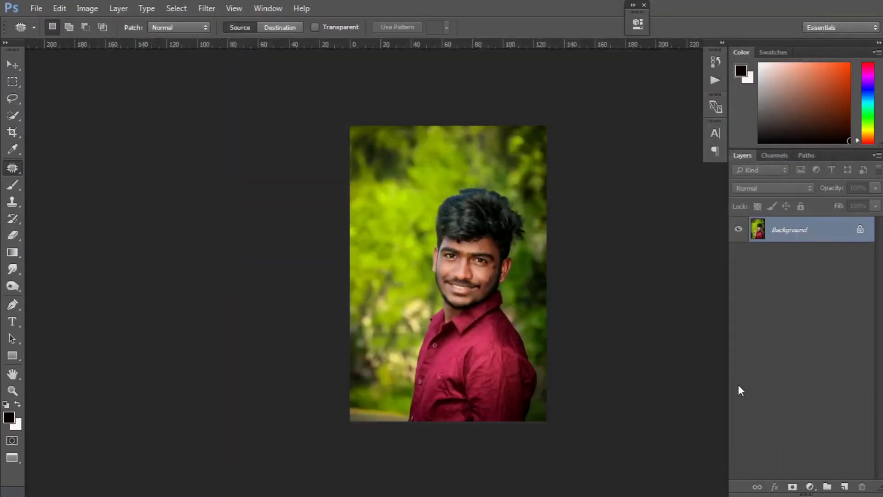
Zoom in on the man's face in full screen and select the Patch Tool.
key(f)
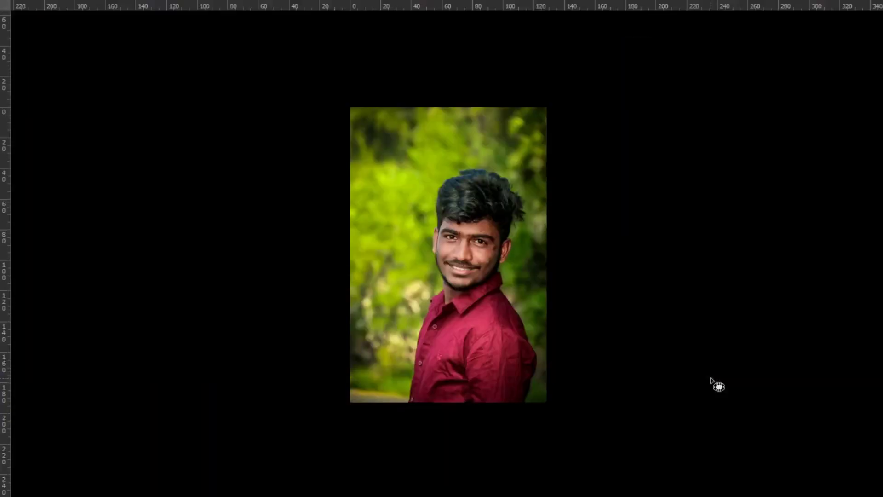
key(ctrl+plus)
key(ctrl+plus)
key(ctrl+plus)
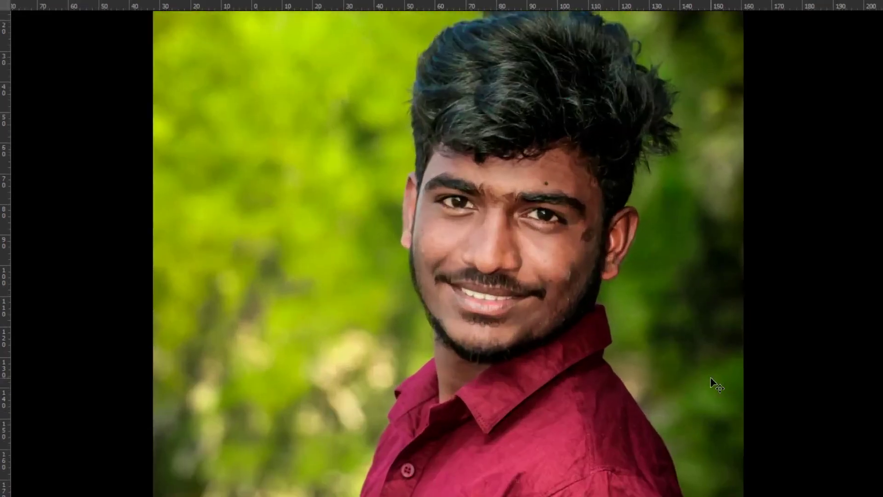
key(ctrl+plus)
key(ctrl+plus)
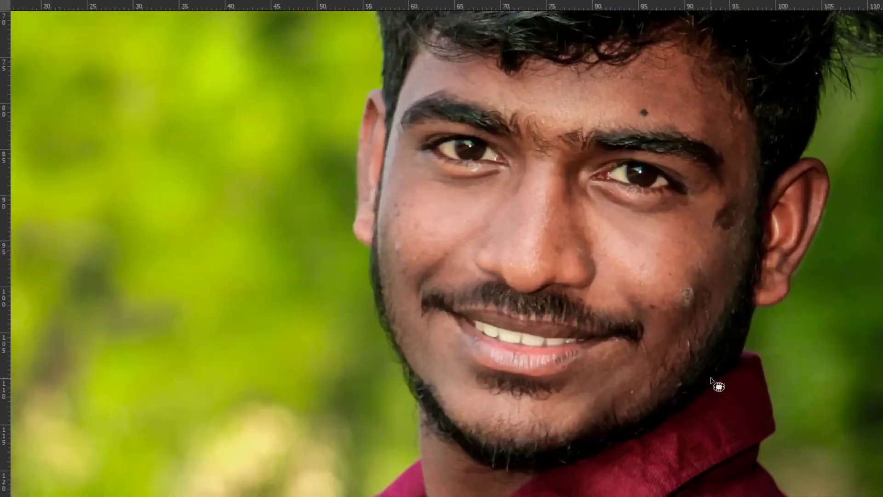
key(f)
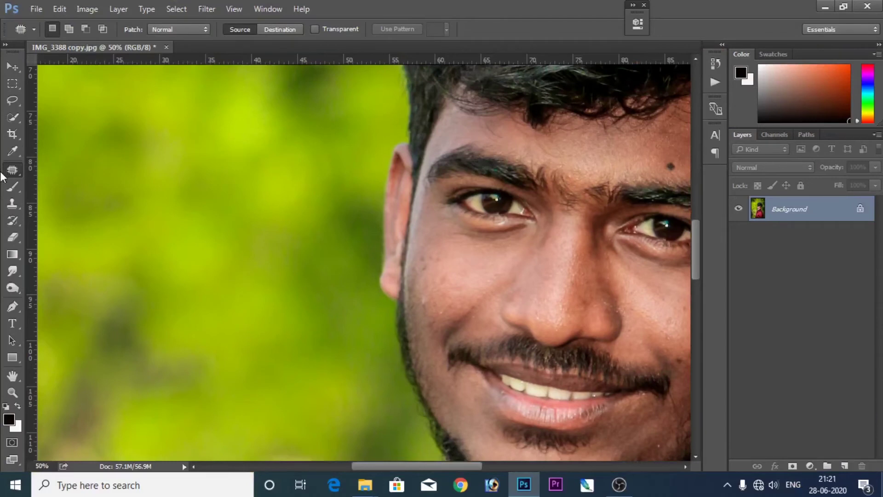
right_click(12, 172)
click(66, 193)
key(f)
scroll(650, 290, down, 2)
scroll(461, 260, right, 5)
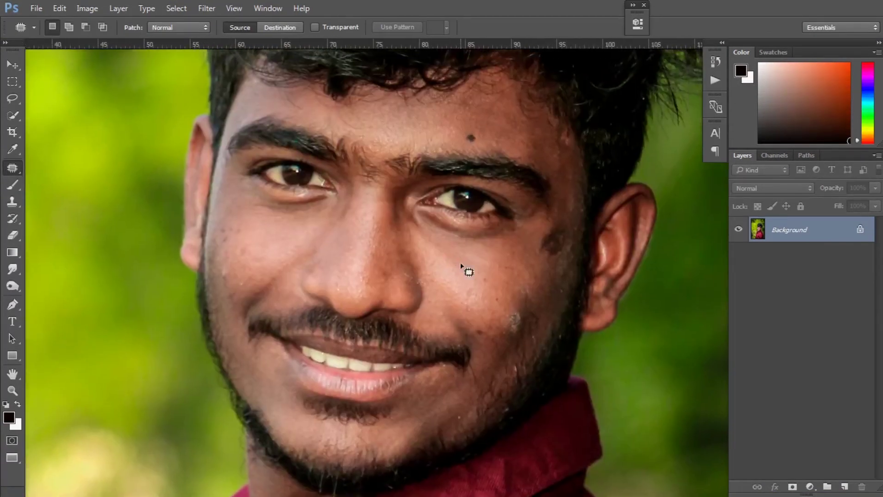
scroll(460, 263, up, 1)
scroll(460, 263, up, 1)
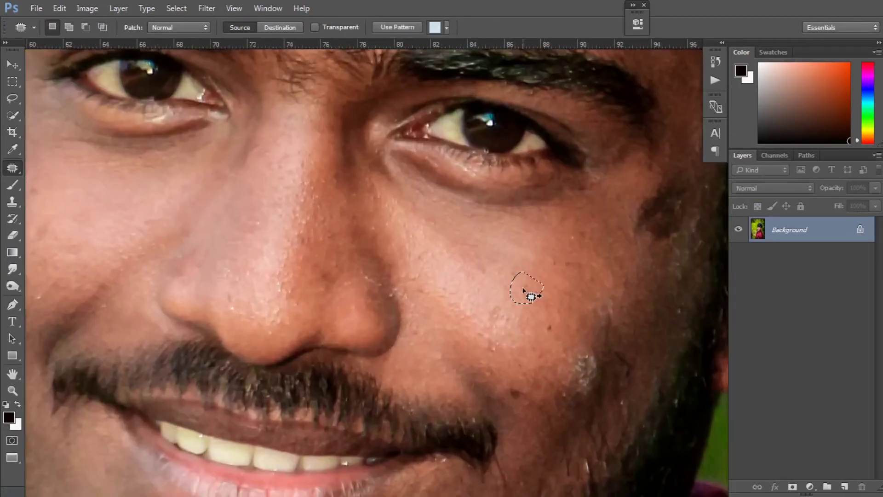
Patch the first blemishes on the right cheek with clean skin.
mouse_move(501, 258)
mouse_down()
mouse_move(528, 273)
mouse_move(523, 250)
mouse_up()
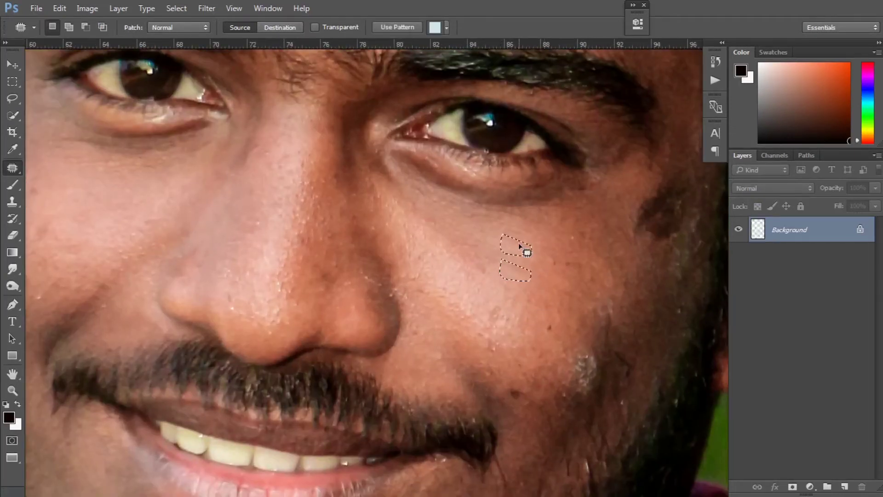
drag(566, 382, 577, 288)
drag(565, 341, 564, 307)
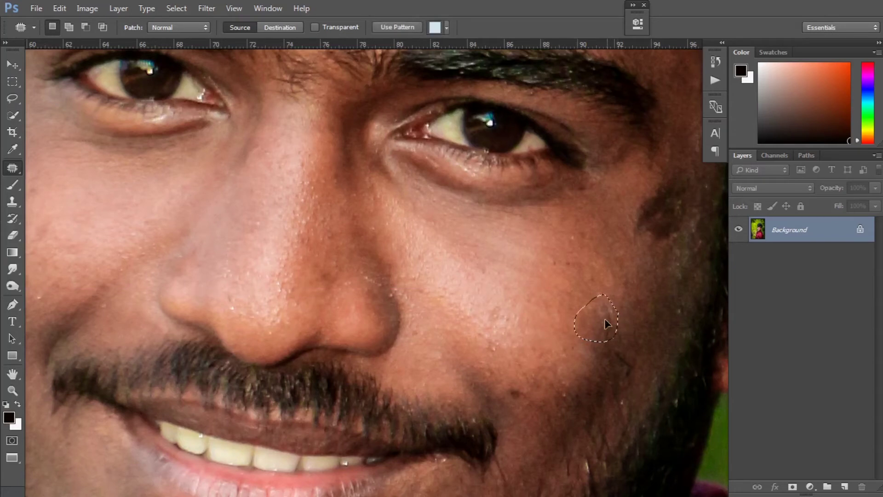
mouse_move(570, 248)
mouse_down()
mouse_move(582, 264)
mouse_move(506, 240)
mouse_up()
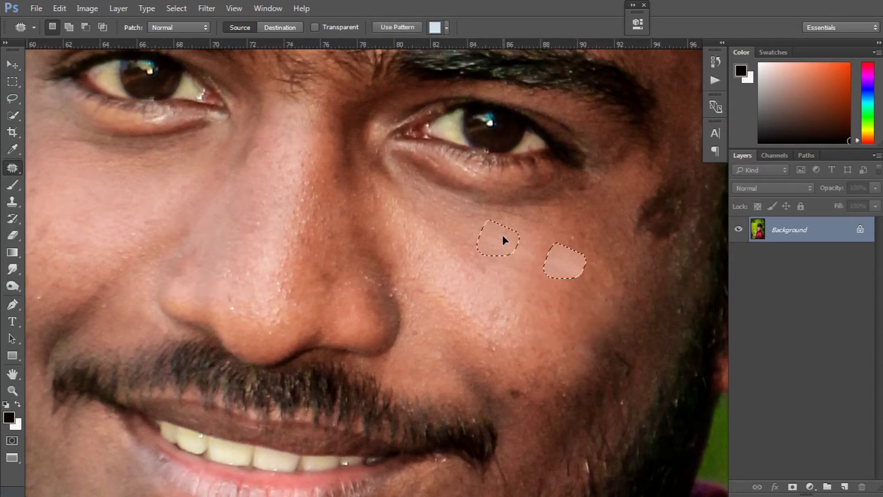
key(ctrl+d)
Patch another cheek blemish and attempt the dark spot lower on the cheek.
drag(617, 292, 602, 303)
click(558, 262)
mouse_move(520, 316)
mouse_down()
mouse_move(510, 299)
mouse_move(515, 276)
mouse_up()
key(ctrl+d)
mouse_move(516, 381)
mouse_down()
mouse_move(522, 396)
mouse_move(532, 351)
mouse_up()
click(589, 237)
click(450, 197)
Patch the dark spot near the ear and start outlining a blemish on the other cheek.
drag(552, 222, 460, 360)
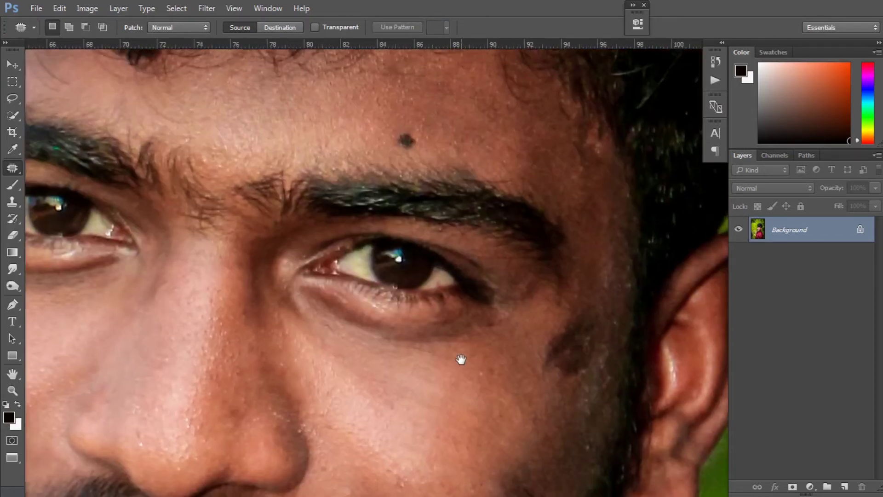
drag(585, 305, 553, 328)
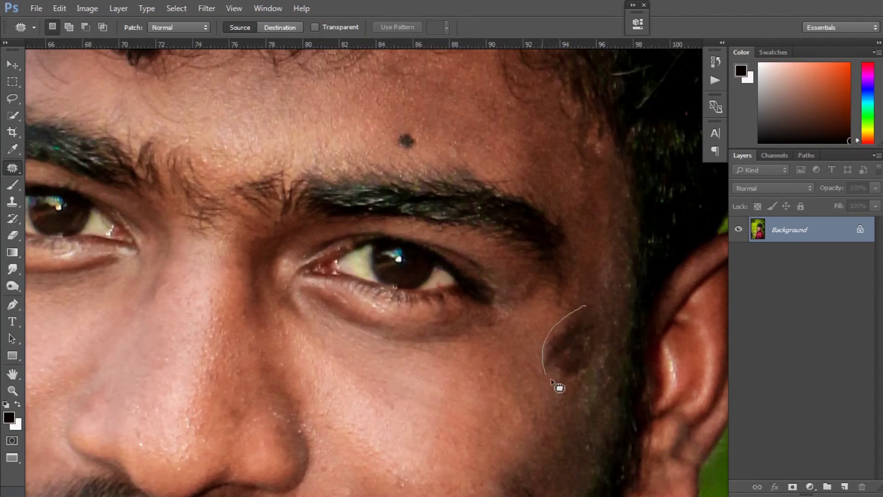
drag(551, 379, 592, 304)
drag(582, 352, 501, 377)
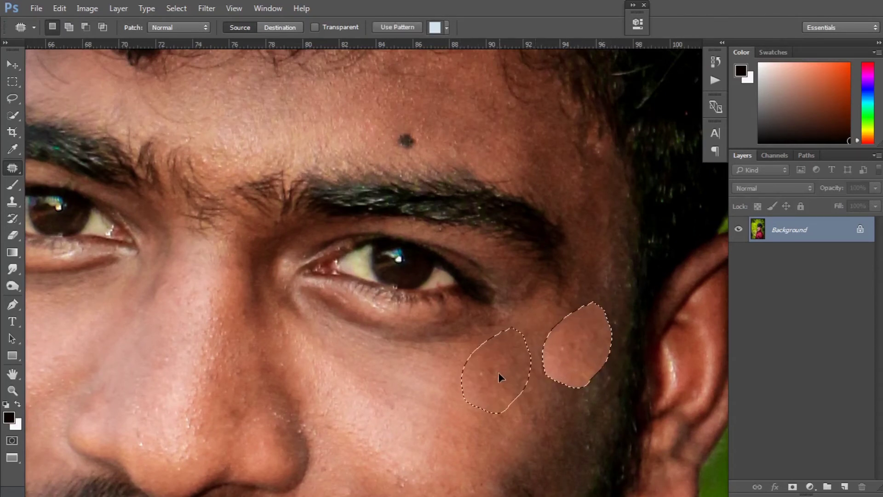
key(ctrl+d)
mouse_move(128, 366)
mouse_down()
mouse_move(305, 292)
mouse_move(444, 299)
mouse_up()
drag(280, 276, 278, 225)
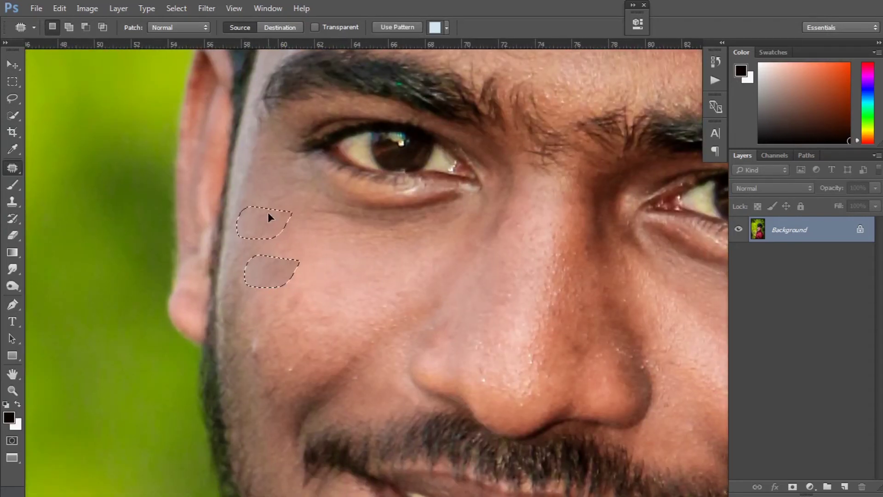
Patch several blemishes on the left cheek with clean skin.
key(ctrl+d)
drag(244, 371, 274, 254)
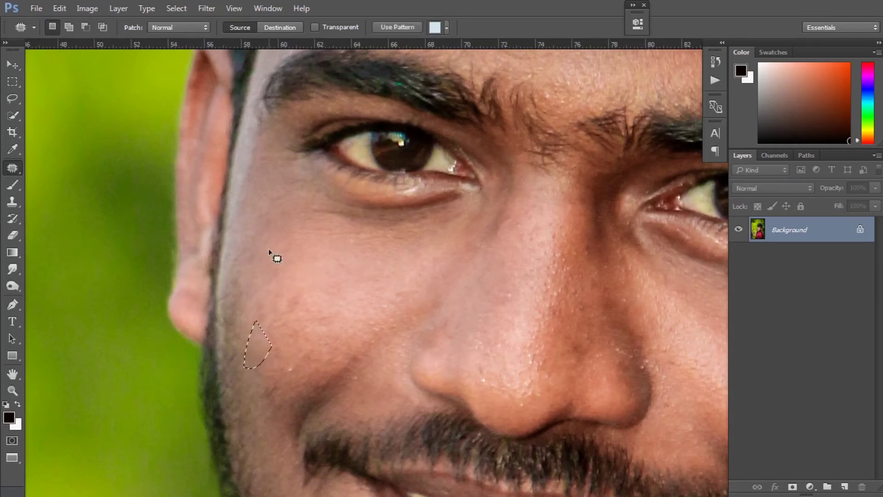
drag(316, 303, 301, 285)
drag(305, 310, 305, 246)
key(ctrl+d)
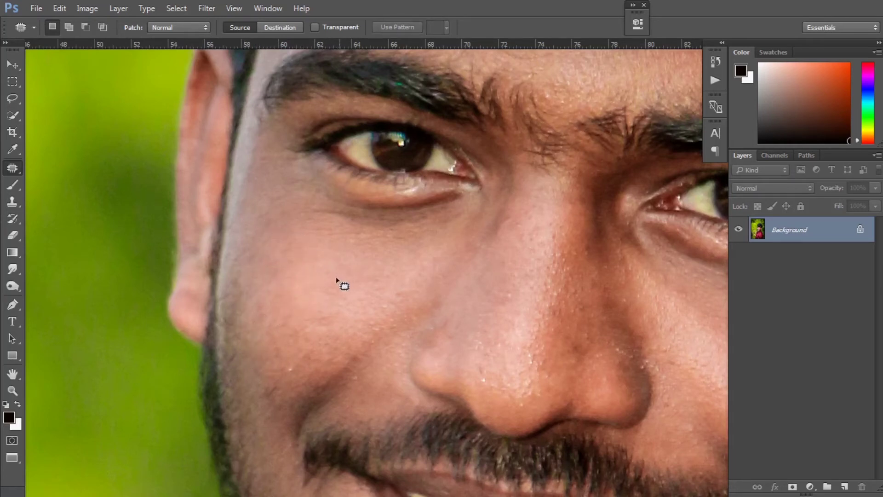
drag(364, 295, 363, 294)
drag(349, 290, 322, 227)
key(ctrl+d)
Patch the remaining small spots on the left cheek and beside the nose.
scroll(391, 249, down, 3)
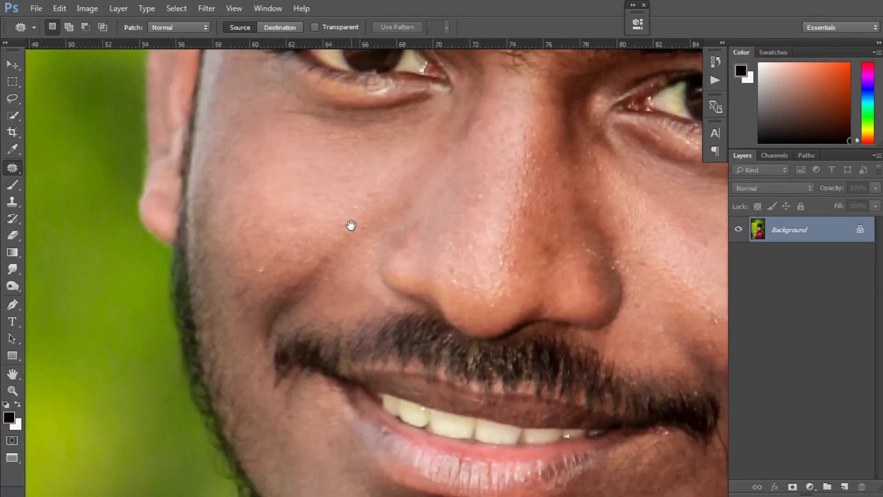
mouse_move(313, 294)
mouse_down()
mouse_move(326, 265)
mouse_move(315, 220)
mouse_up()
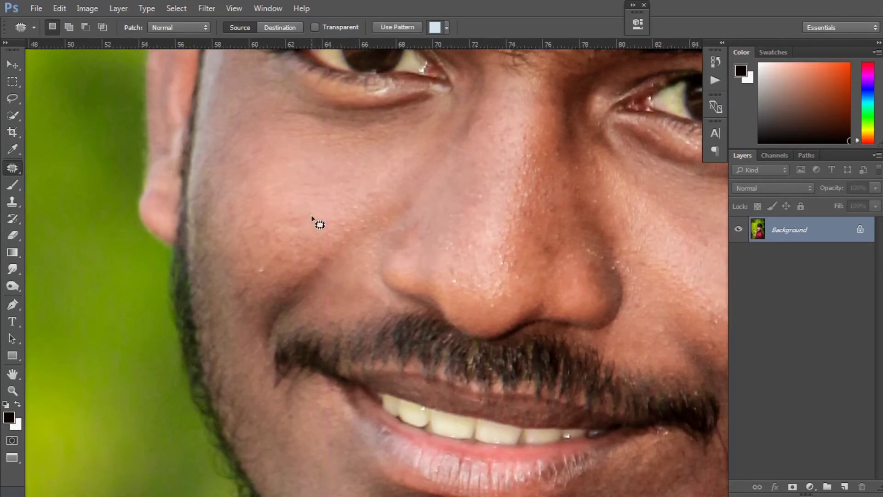
key(ctrl+d)
drag(269, 260, 266, 268)
mouse_move(273, 214)
mouse_down()
mouse_move(299, 214)
mouse_move(286, 166)
mouse_up()
drag(392, 187, 341, 210)
drag(397, 203, 305, 173)
key(ctrl+d)
Patch the blemish on the lower right cheek.
drag(430, 236, 341, 276)
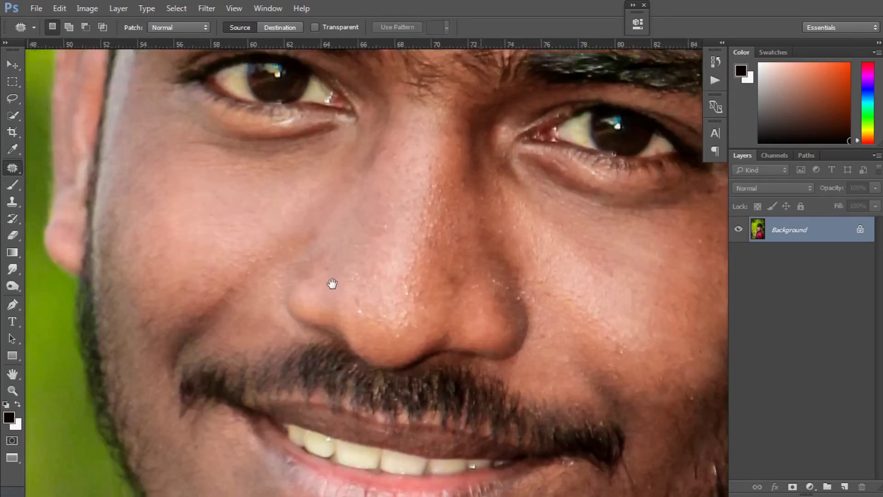
drag(575, 321, 580, 286)
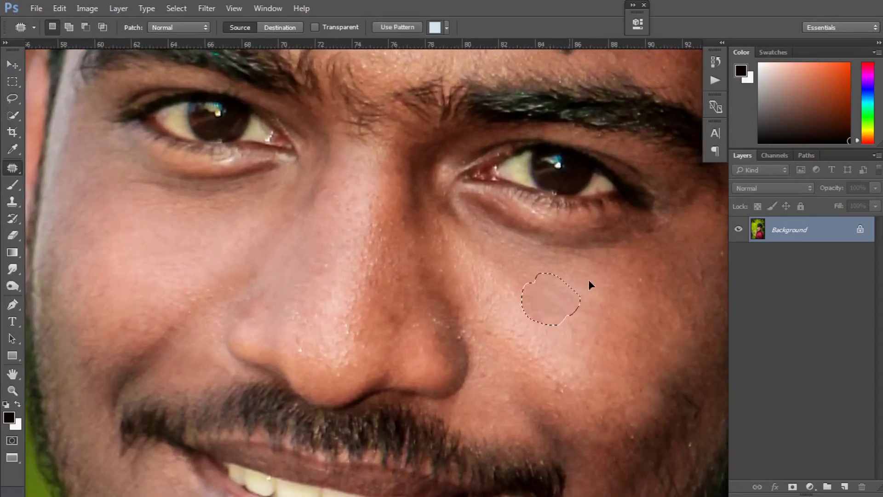
key(ctrl+d)
drag(519, 215, 509, 249)
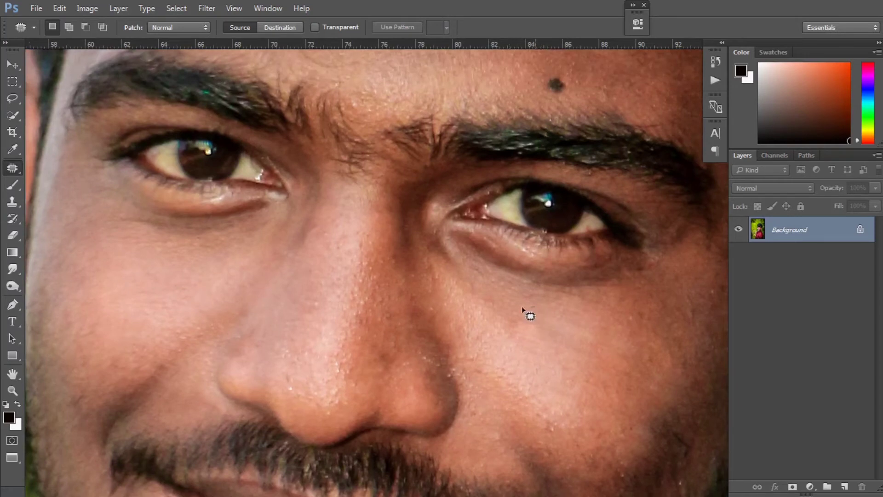
mouse_move(552, 345)
mouse_down()
mouse_move(552, 329)
mouse_move(611, 349)
mouse_up()
key(ctrl+d)
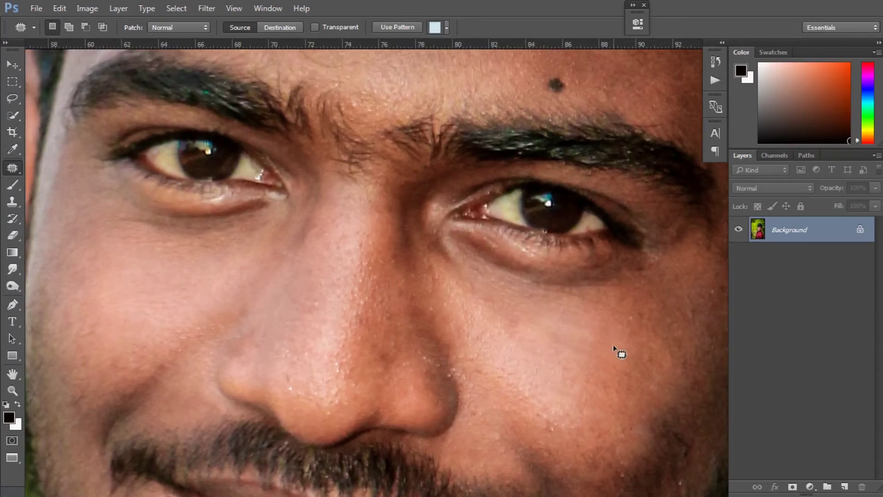
Patch a forehead spot, then zoom out to view the whole retouched portrait.
drag(554, 201, 503, 342)
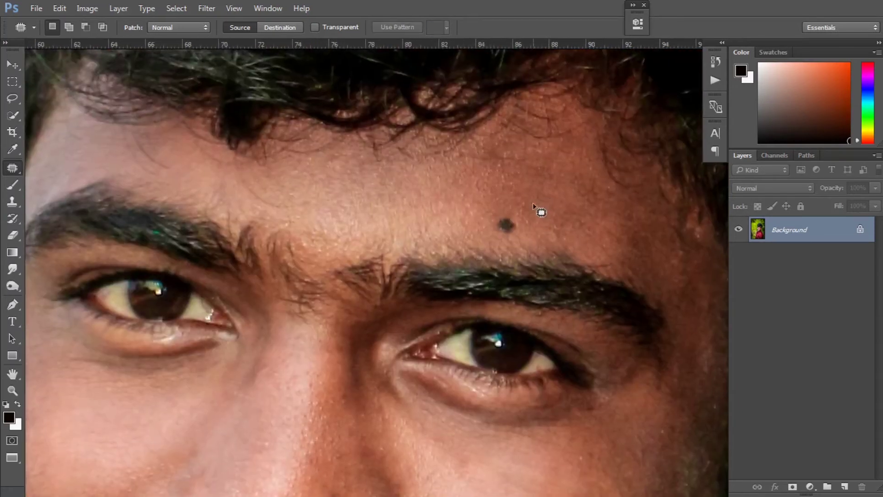
drag(360, 183, 415, 216)
key(ctrl+d)
key(ctrl+d)
key(ctrl+minus)
key(ctrl+minus)
key(ctrl+minus)
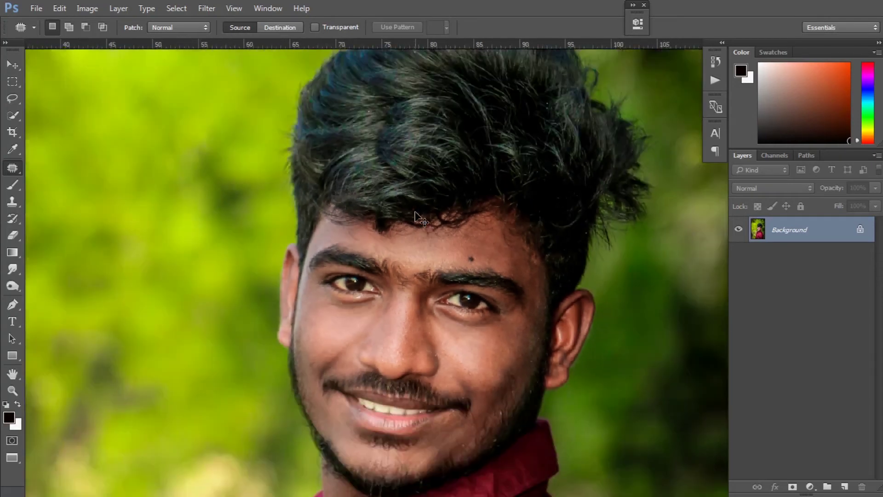
key(ctrl+minus)
key(ctrl+minus)
key(ctrl+minus)
key(ctrl+minus)
key(ctrl+plus)
key(ctrl+minus)
key(ctrl+plus)
key(ctrl+plus)
key(ctrl+minus)
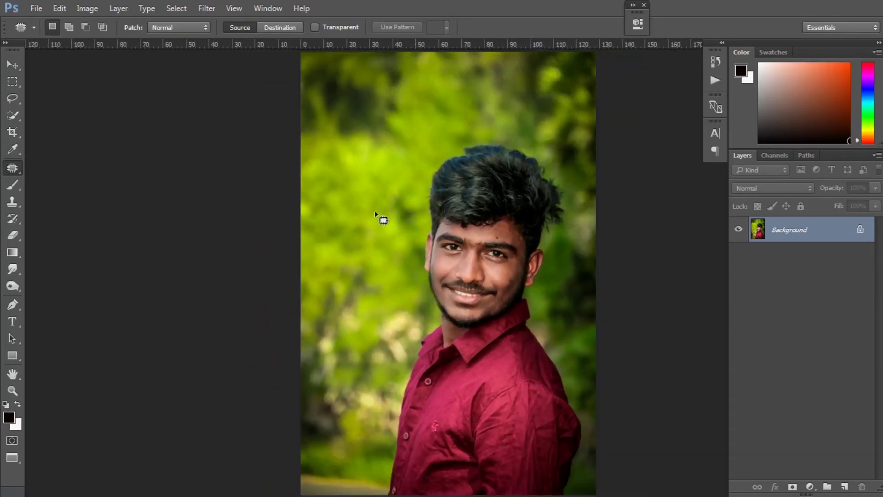
Quick-select the man's face, neck and right ear.
mouse_move(437, 184)
mouse_down()
mouse_move(450, 303)
mouse_move(550, 208)
mouse_up()
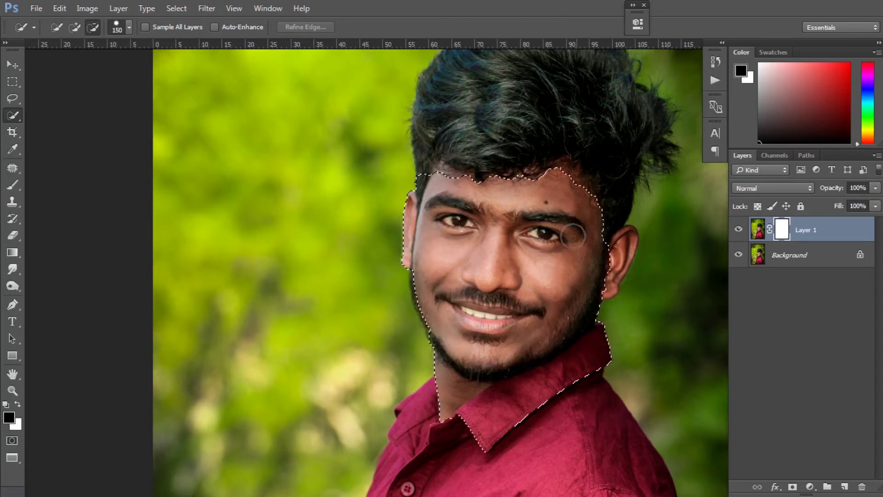
drag(550, 208, 613, 252)
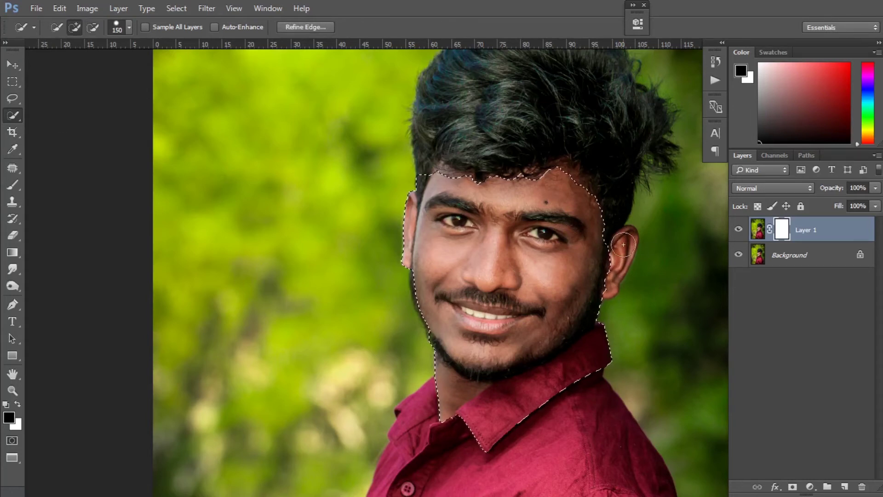
drag(628, 236, 605, 279)
Subtract the red shirt collar near the neck from the selection.
click(94, 29)
drag(492, 418, 571, 366)
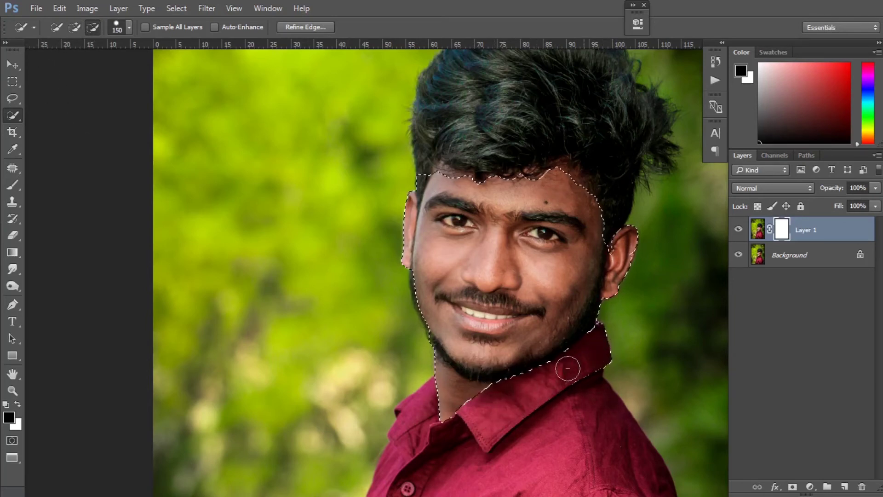
drag(562, 370, 598, 359)
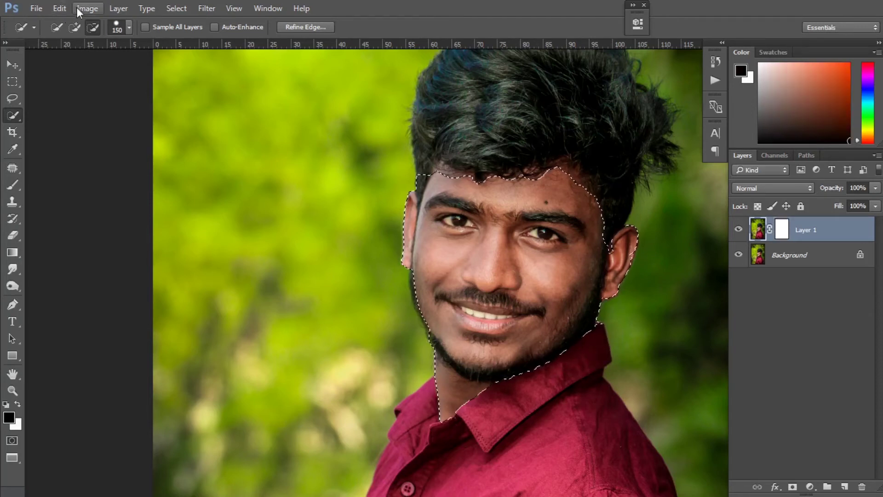
Apply Selective Color to the skin, lowering Black in the Reds.
click(78, 9)
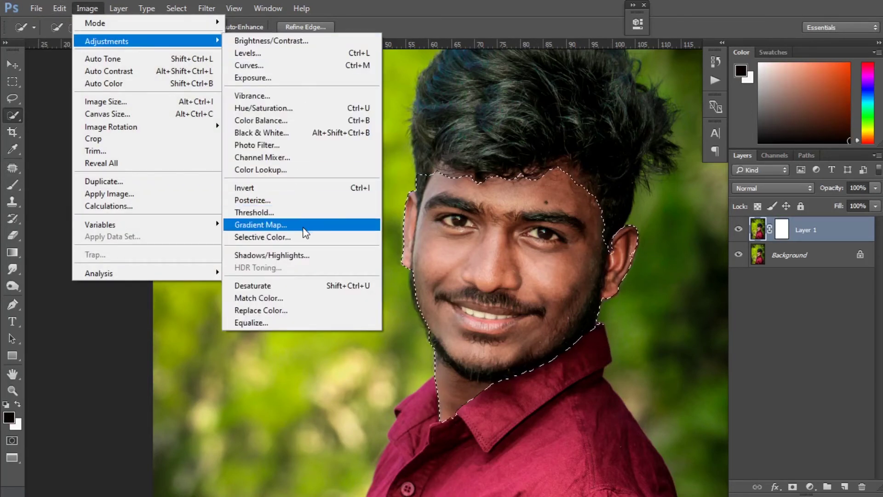
click(307, 236)
drag(692, 263, 679, 260)
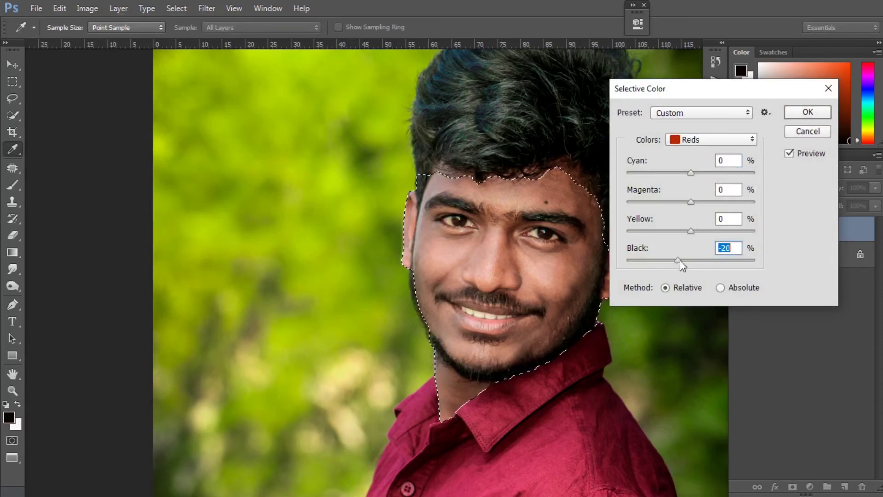
click(803, 117)
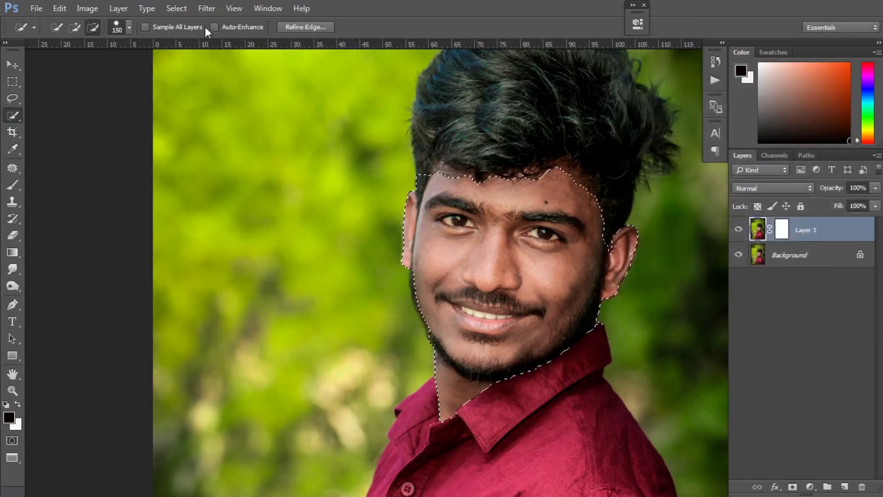
Apply Brightness/Contrast with brightness 4 to the selected skin.
click(87, 8)
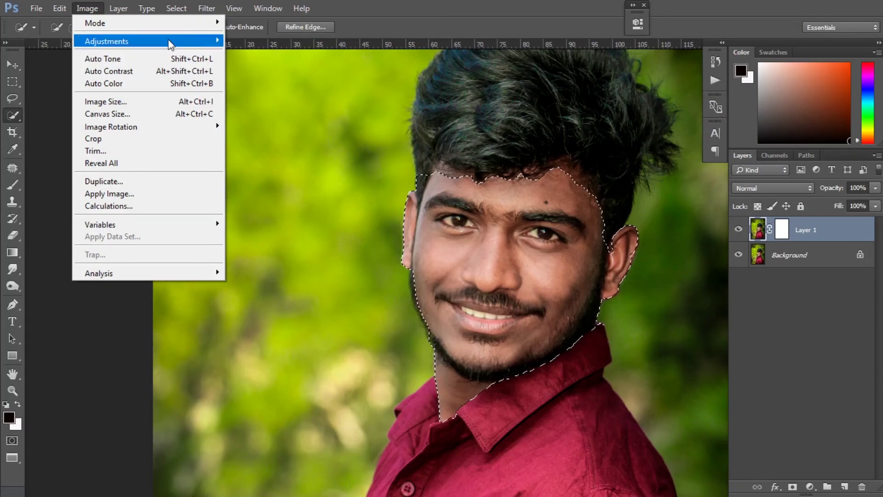
click(260, 45)
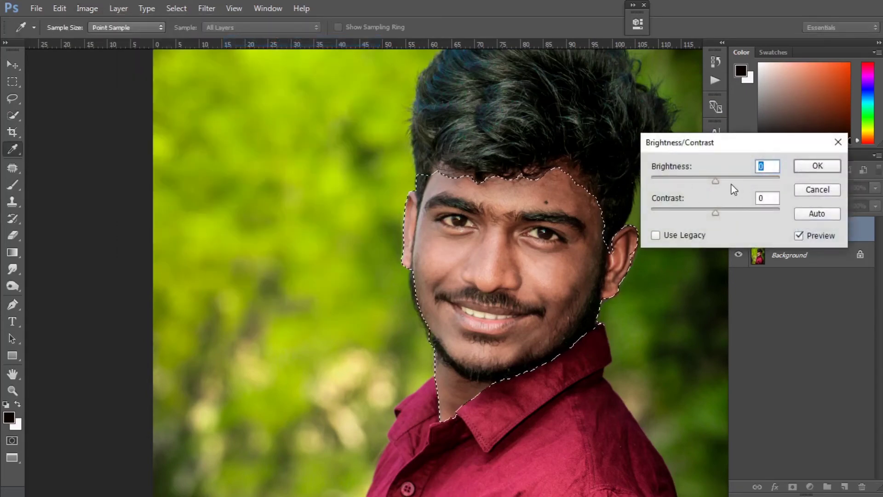
drag(719, 180, 721, 181)
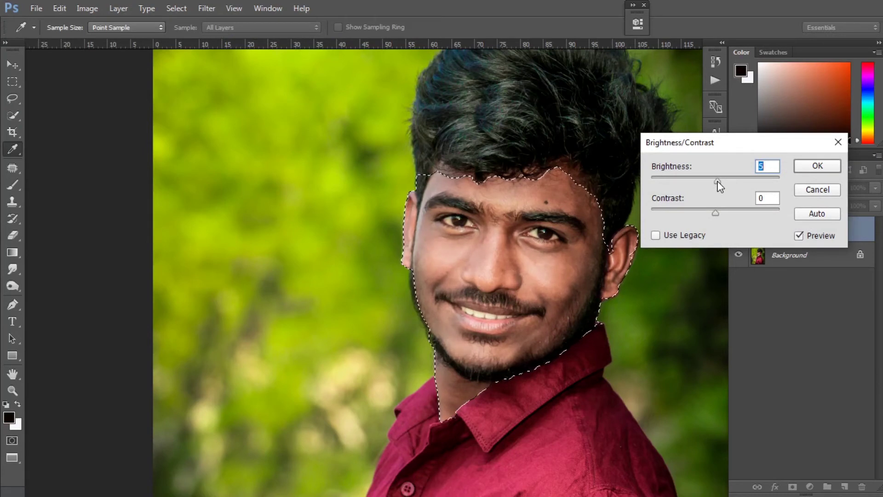
text(4)
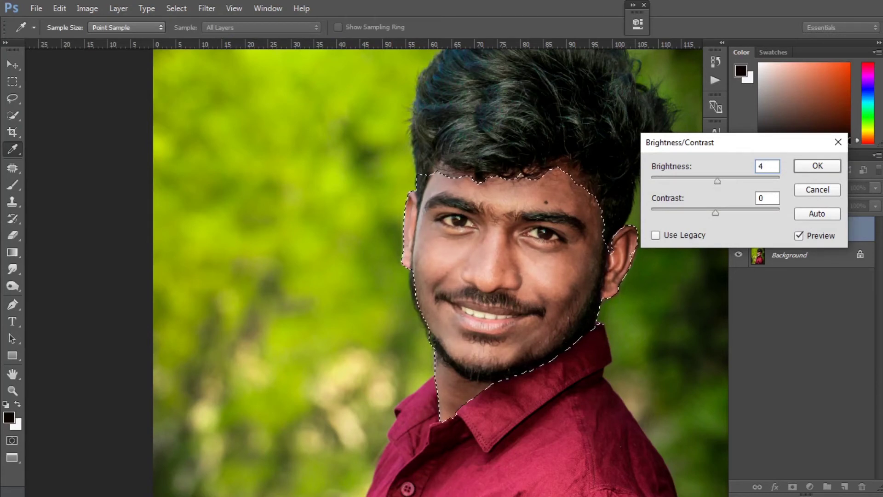
click(808, 167)
Apply a Curves adjustment lifting the midtones from 122 to 132.
click(88, 8)
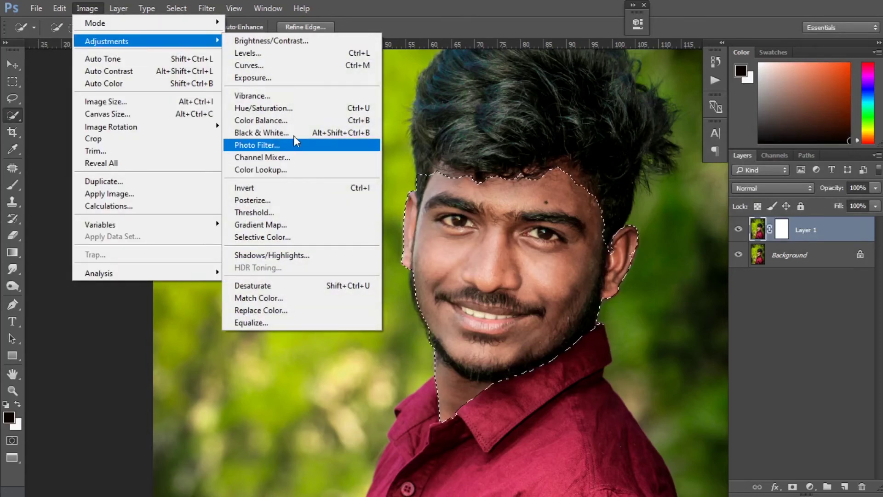
mouse_move(107, 41)
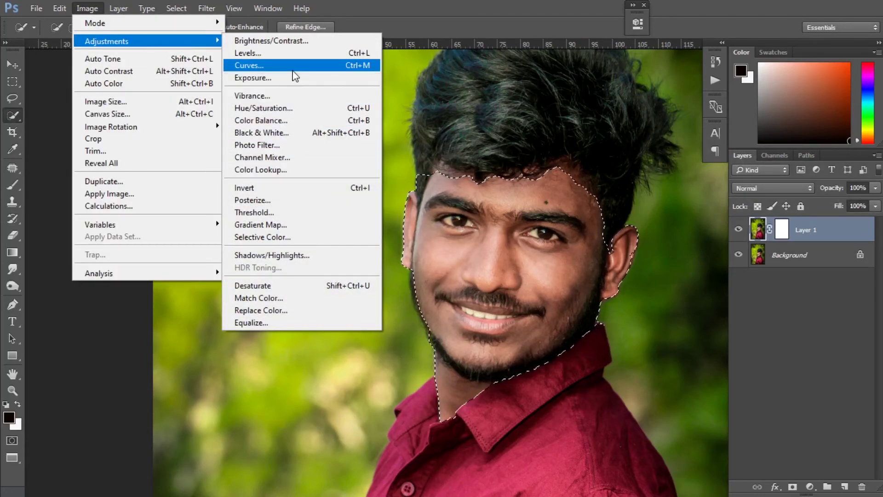
click(295, 76)
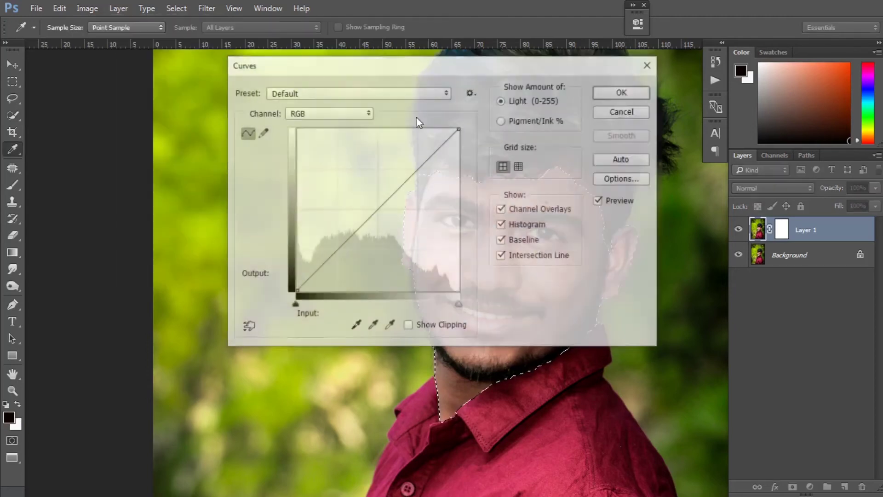
drag(407, 59, 830, 97)
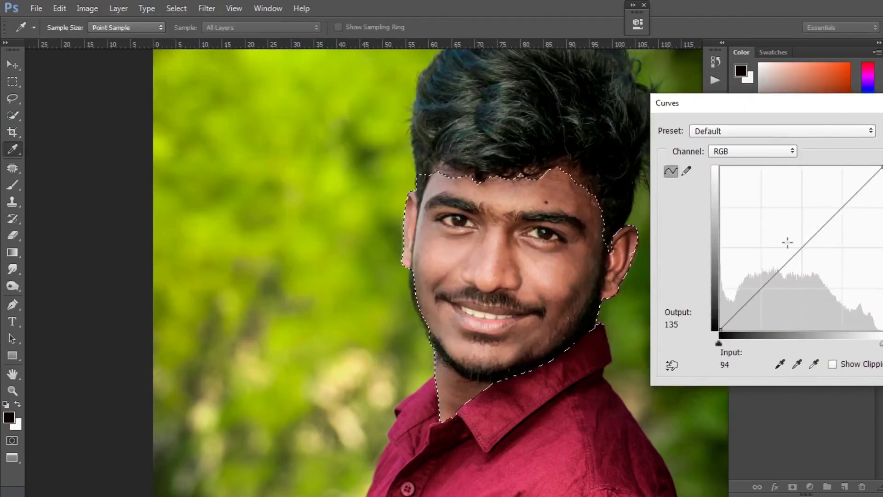
drag(797, 247, 799, 245)
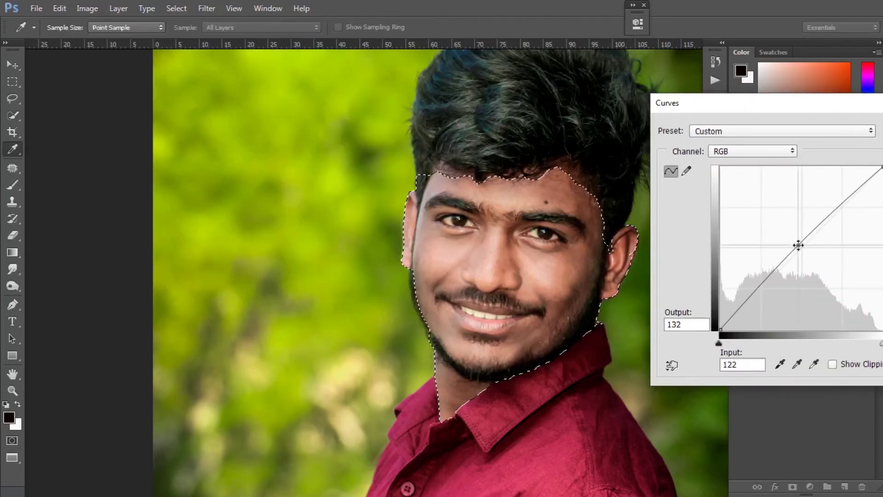
drag(855, 106, 393, 76)
click(585, 151)
key(w)
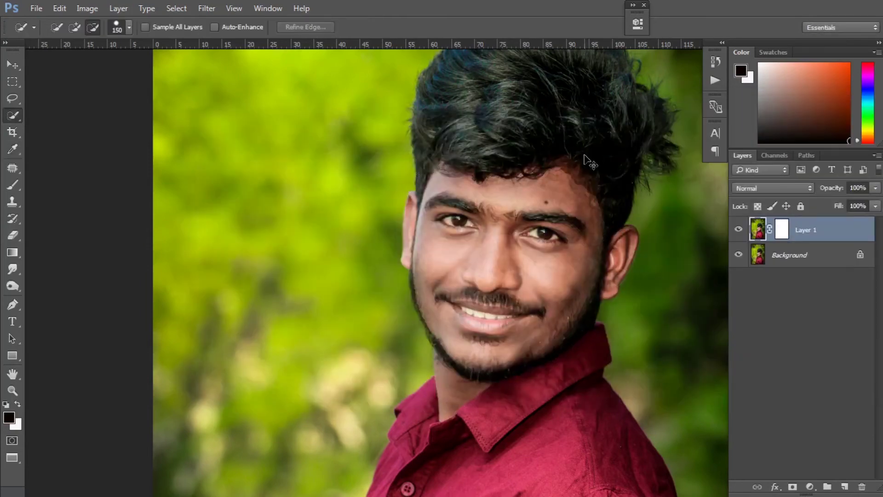
Zoom in on the hairline and paint black into Layer 1's mask along its right side.
scroll(623, 158, up, 3)
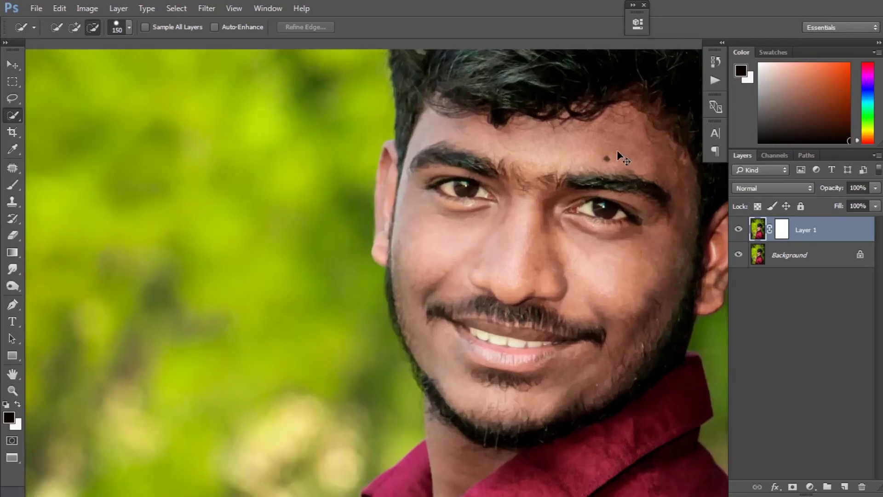
scroll(624, 158, up, 3)
drag(623, 148, 399, 217)
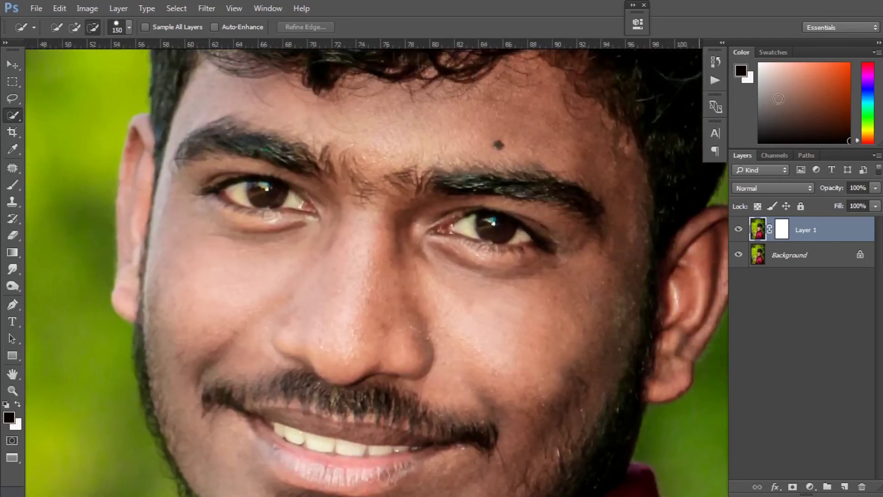
drag(568, 124, 540, 187)
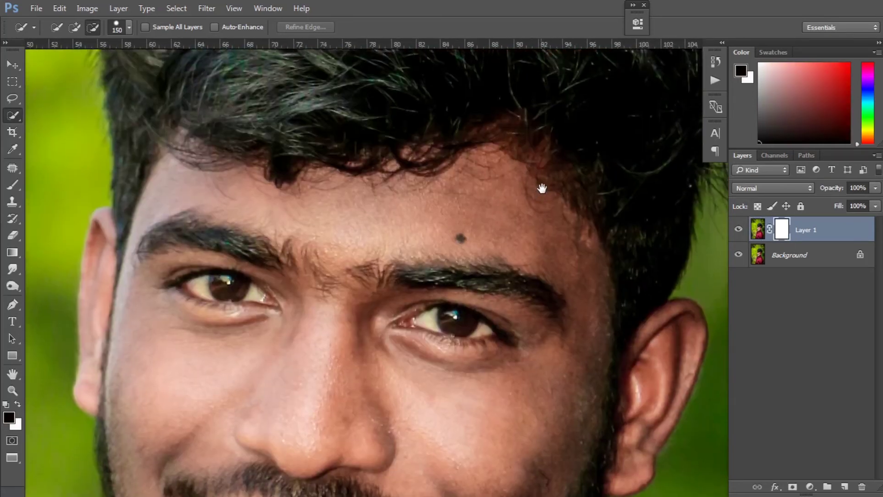
click(13, 184)
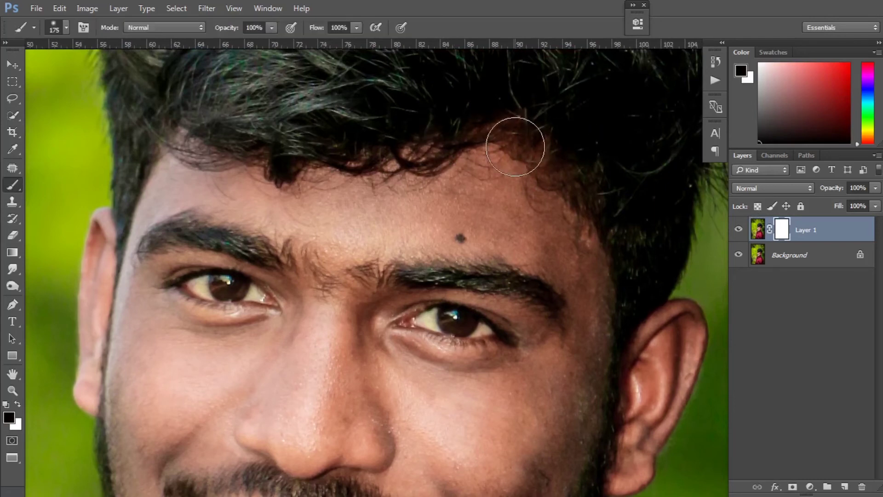
drag(517, 149, 620, 232)
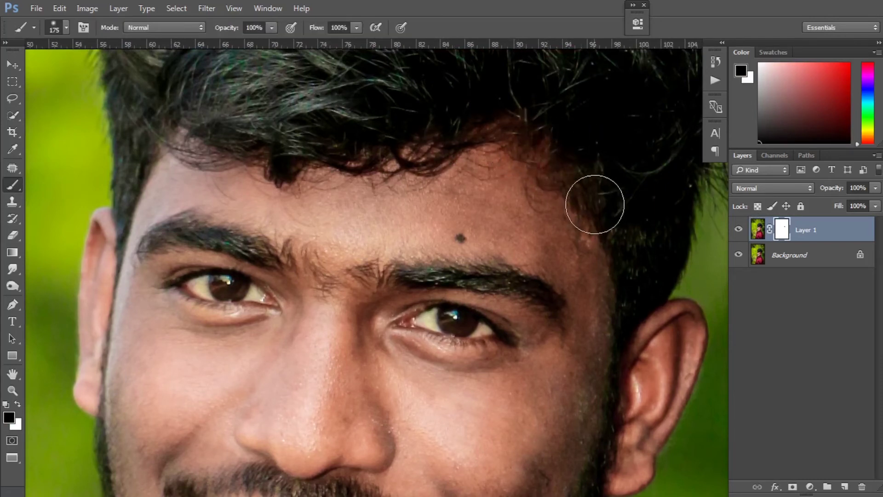
Zoom out to check the whole portrait, then back in on the face.
key(ctrl+minus)
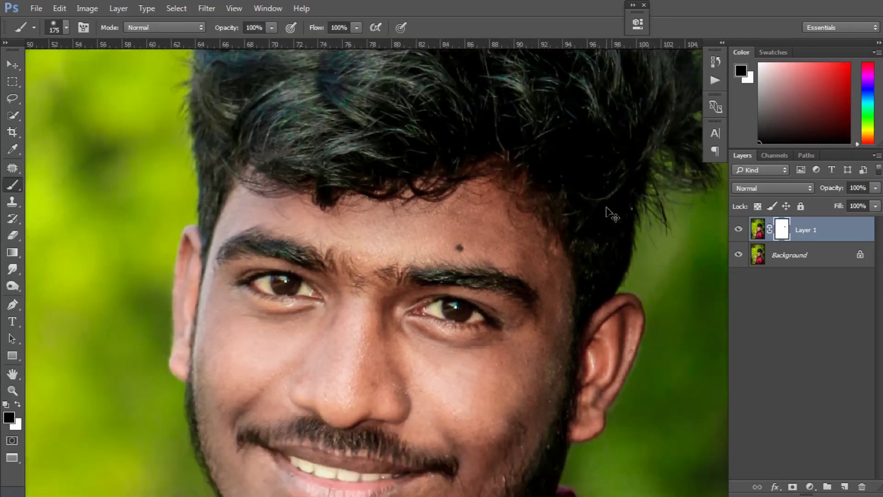
key(ctrl+minus)
key(ctrl+minus)
key(ctrl+minus)
key(ctrl+0)
key(ctrl+plus)
key(ctrl+plus)
key(ctrl+plus)
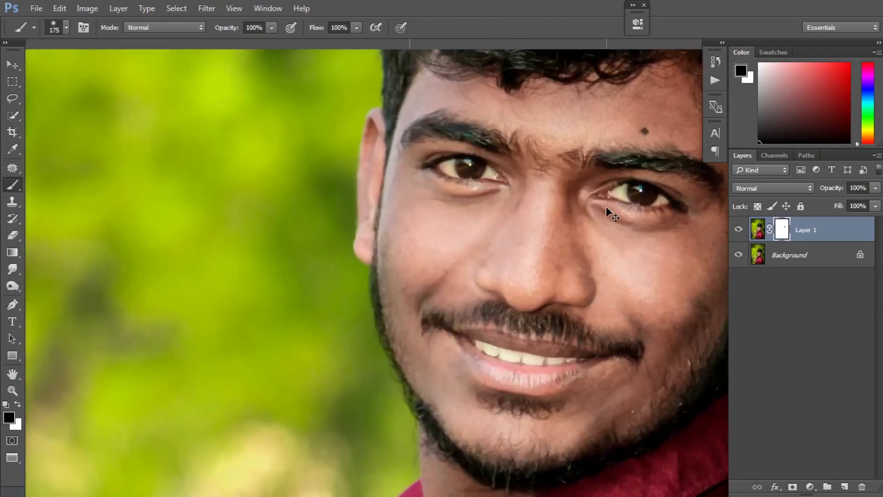
key(ctrl+plus)
right_click(8, 188)
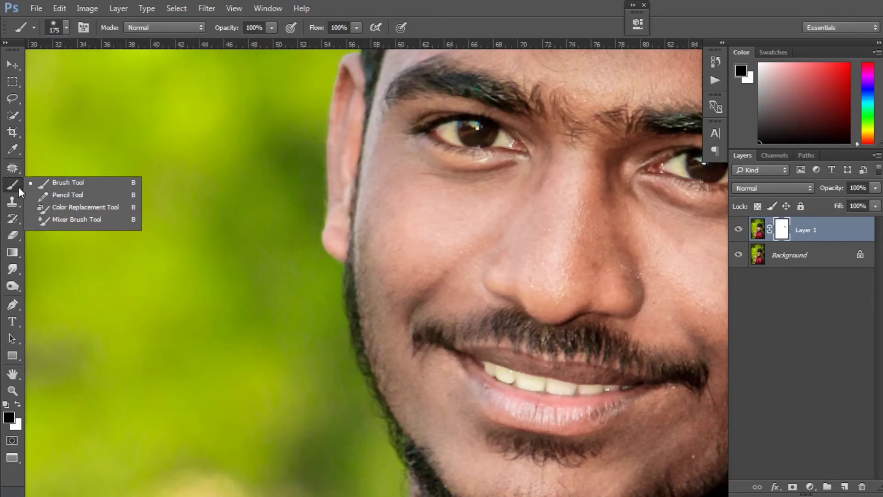
Blend the cheek skin toward under the eye with a size-200 Mixer Brush.
click(54, 223)
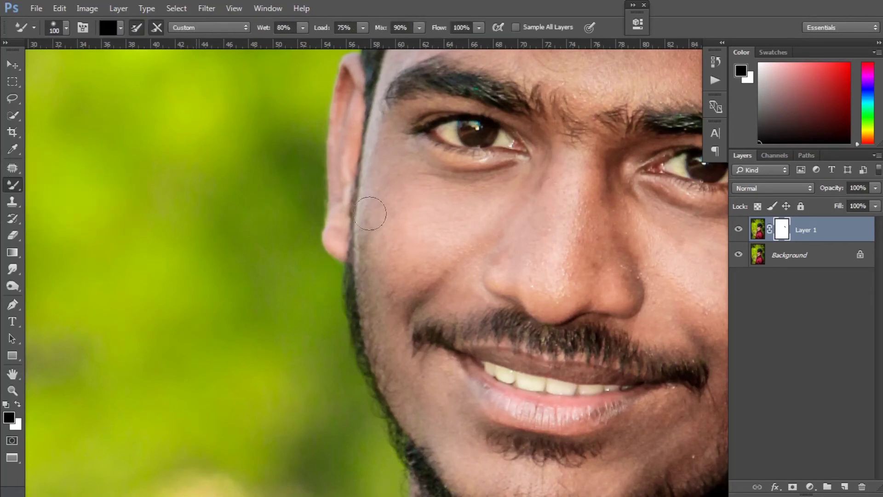
key(bracketright)
key(bracketright)
key(bracketright)
drag(394, 189, 483, 193)
Target Layer 1's image and sample skin tones from the cheek and nose at brush size 100.
click(758, 229)
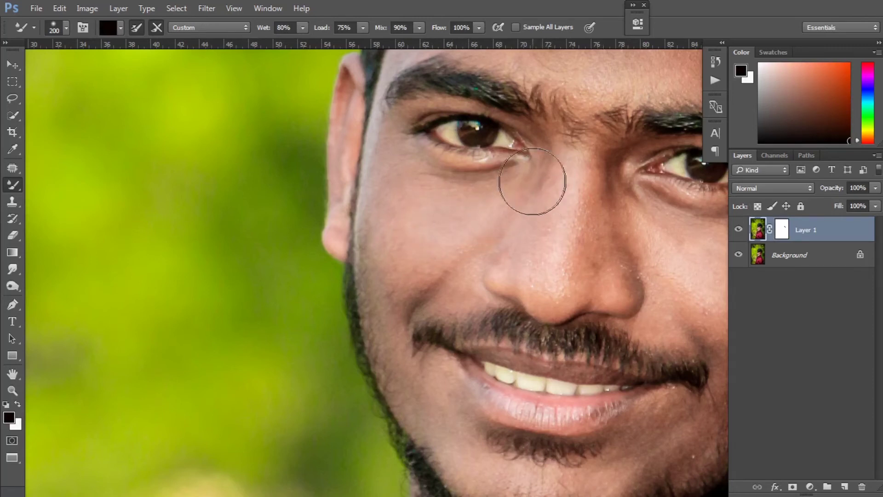
alt+click(405, 205)
alt+click(412, 230)
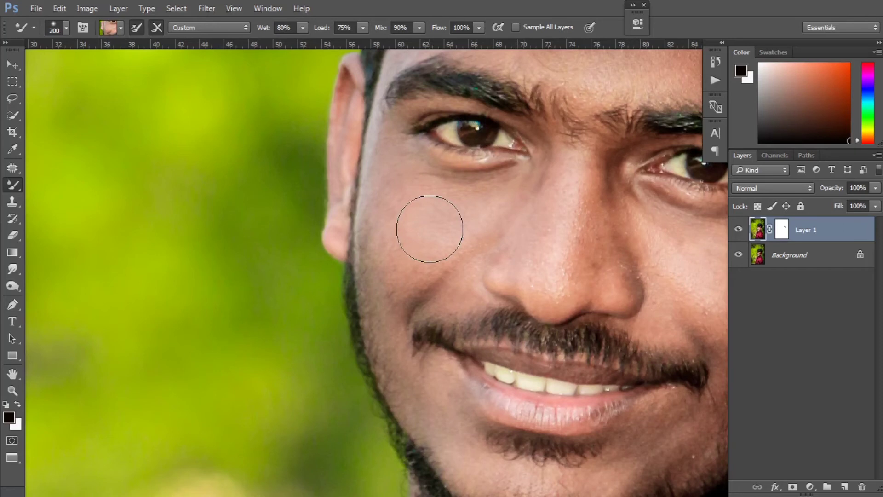
key(bracketleft)
key(bracketleft)
key(bracketleft)
key(bracketleft)
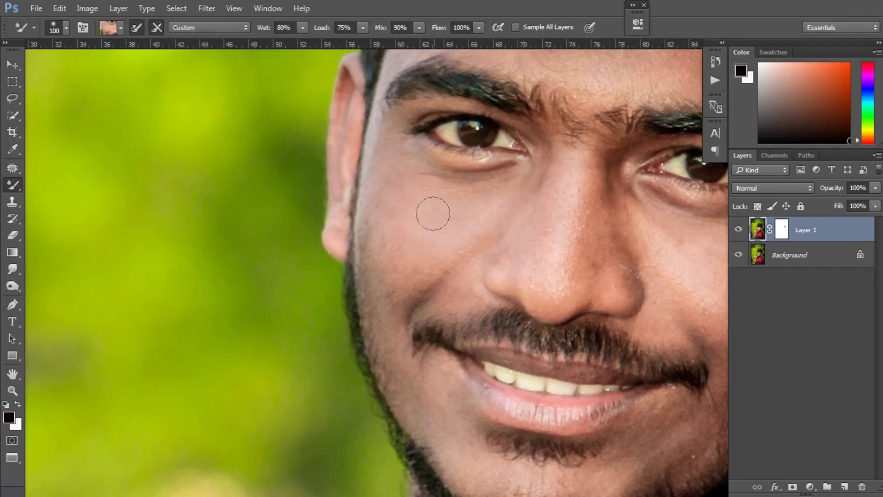
alt+click(400, 276)
alt+click(449, 236)
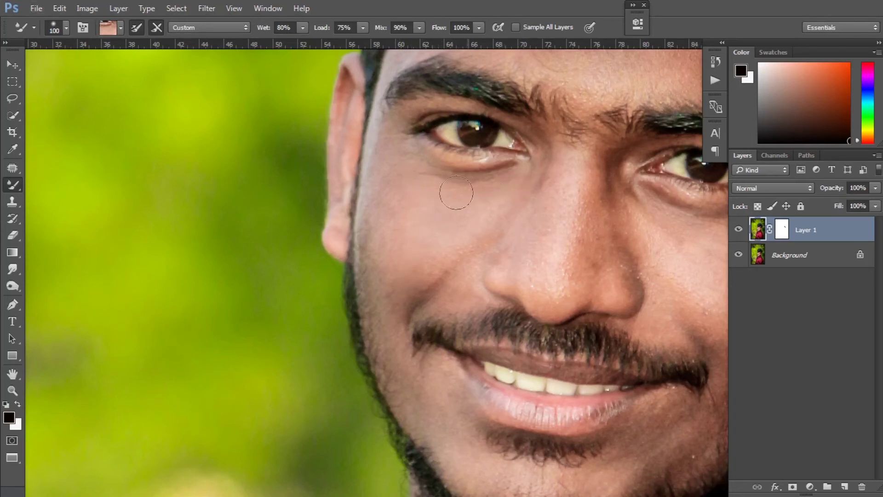
alt+click(433, 296)
alt+click(542, 206)
alt+click(545, 275)
alt+click(548, 293)
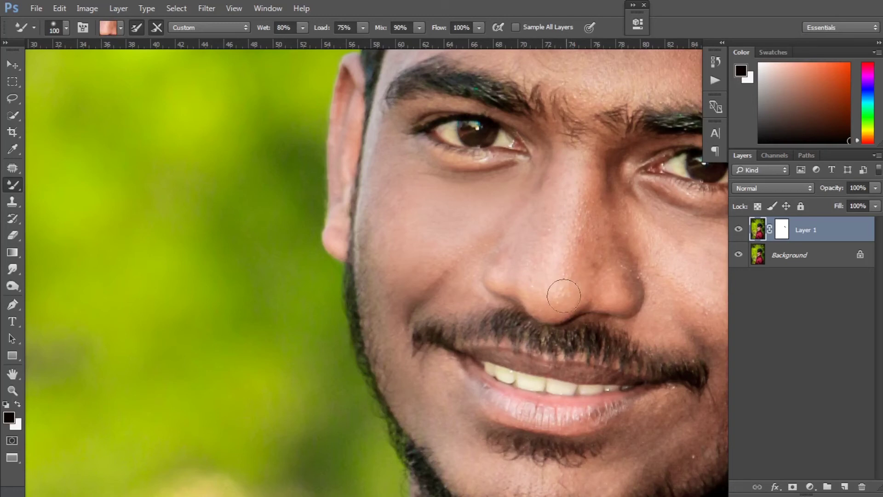
Set Load 35% and Mix 63%, then smooth skin from below the eye down the nose side.
drag(359, 29, 351, 42)
drag(404, 40, 400, 41)
alt+click(566, 192)
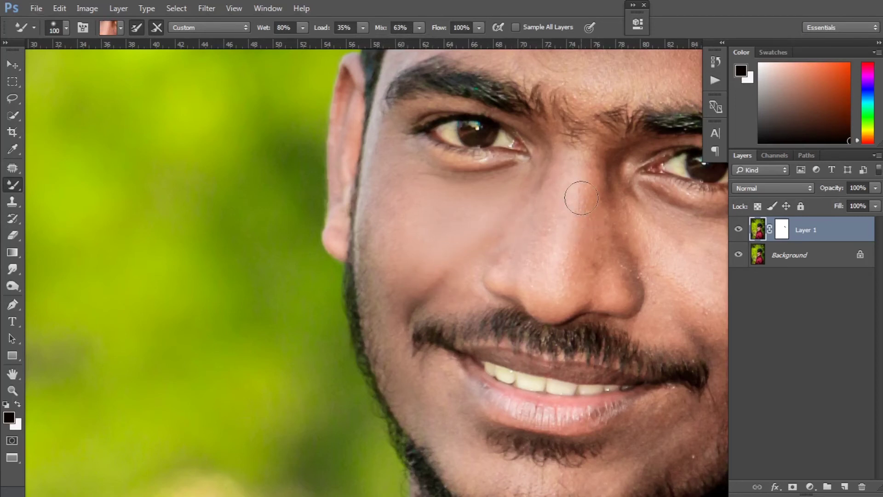
alt+click(545, 239)
mouse_move(607, 186)
mouse_down()
mouse_move(619, 244)
mouse_move(583, 286)
mouse_move(527, 256)
mouse_up()
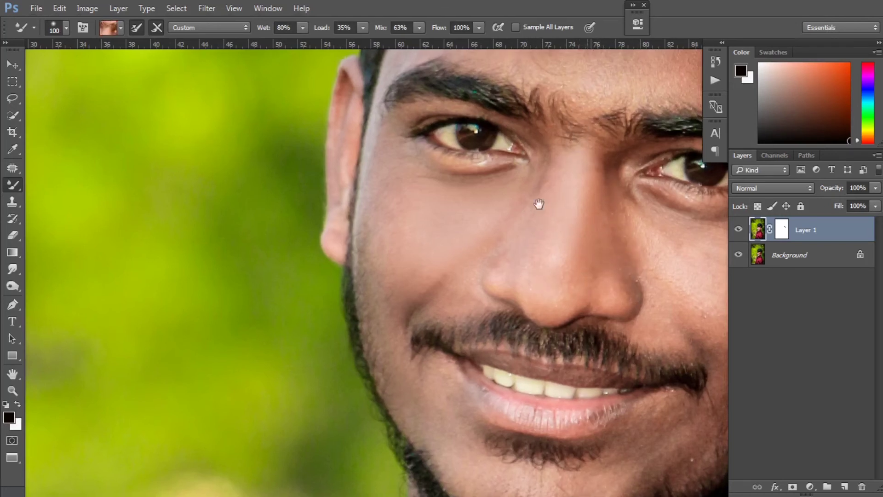
Smooth the forehead skin above the brows with the Mixer Brush.
scroll(356, 181, up, 5)
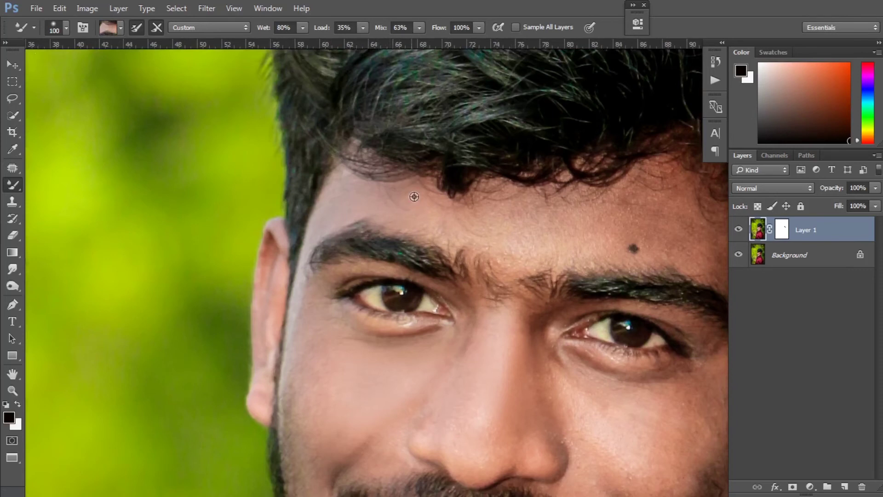
drag(437, 198, 458, 236)
mouse_move(485, 209)
mouse_down()
mouse_move(498, 244)
mouse_move(520, 230)
mouse_move(483, 246)
mouse_move(518, 269)
mouse_move(537, 211)
mouse_move(576, 207)
mouse_move(539, 237)
mouse_up()
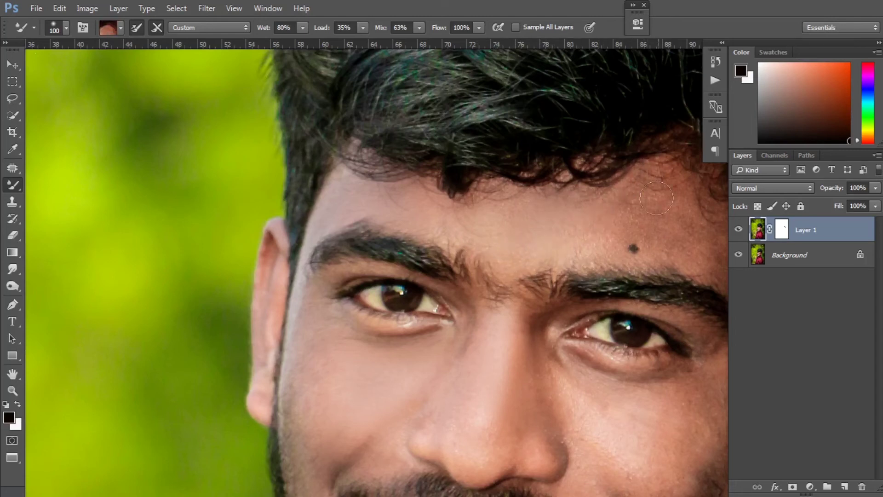
drag(548, 257, 507, 211)
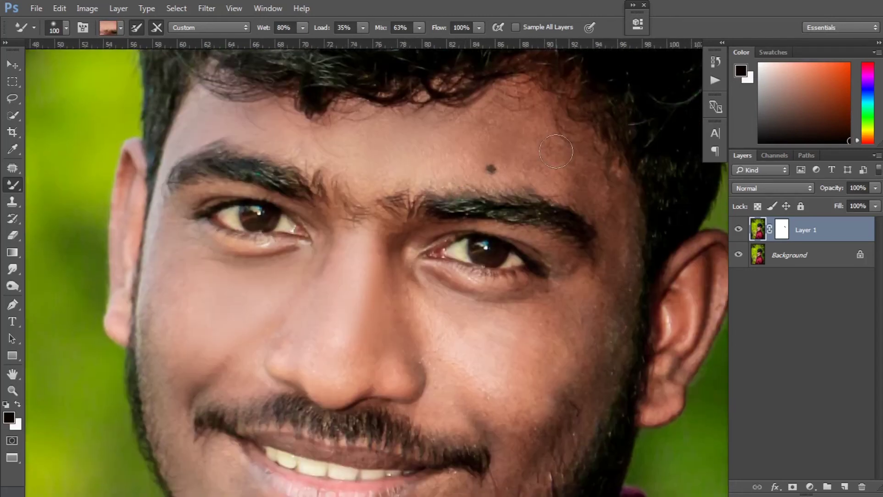
Resample forehead and cheek skin tones, resizing the brush to 175 then 125.
key(bracketright)
alt+click(469, 161)
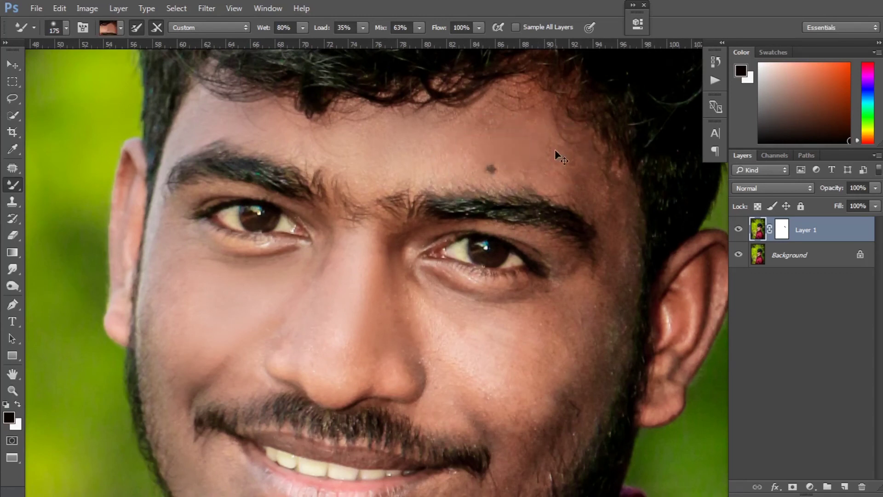
key(bracketleft)
key(bracketleft)
alt+click(569, 315)
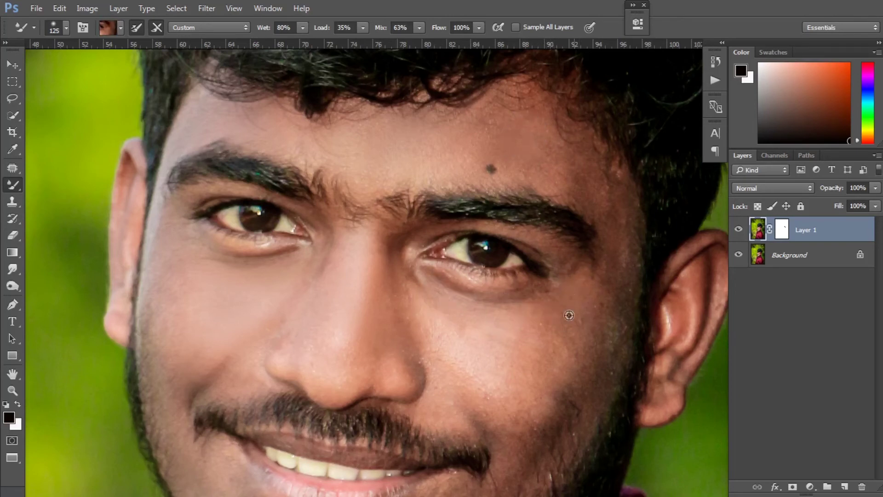
scroll(529, 405, down, 3)
alt+click(454, 298)
Smooth the cheek beside the nose toward the beard and ear using a pink skin sample.
alt+click(237, 389)
alt+click(189, 366)
alt+click(245, 372)
mouse_move(490, 276)
mouse_down()
mouse_move(509, 302)
mouse_move(499, 302)
mouse_move(450, 233)
mouse_move(479, 233)
mouse_move(524, 270)
mouse_move(495, 244)
mouse_move(442, 235)
mouse_move(462, 294)
mouse_up()
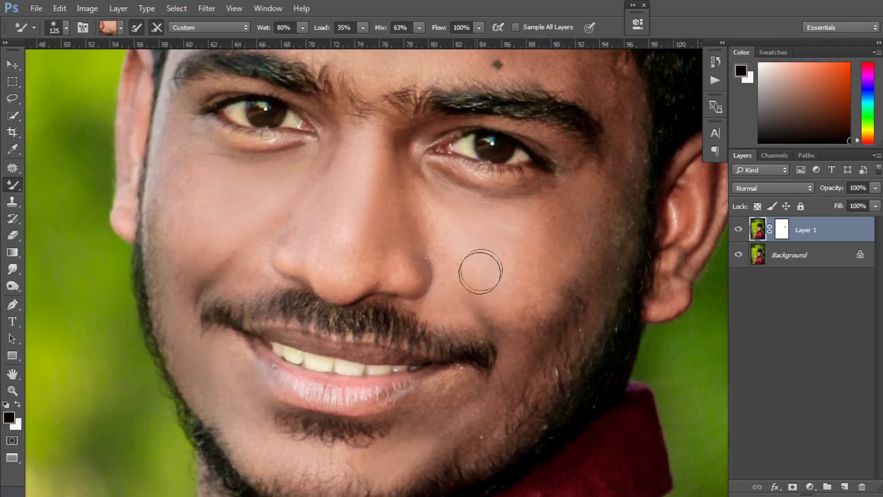
mouse_move(558, 220)
mouse_down()
mouse_move(577, 192)
mouse_move(570, 313)
mouse_move(648, 231)
mouse_up()
key(ctrl+minus)
key(ctrl+minus)
key(ctrl+minus)
key(ctrl+minus)
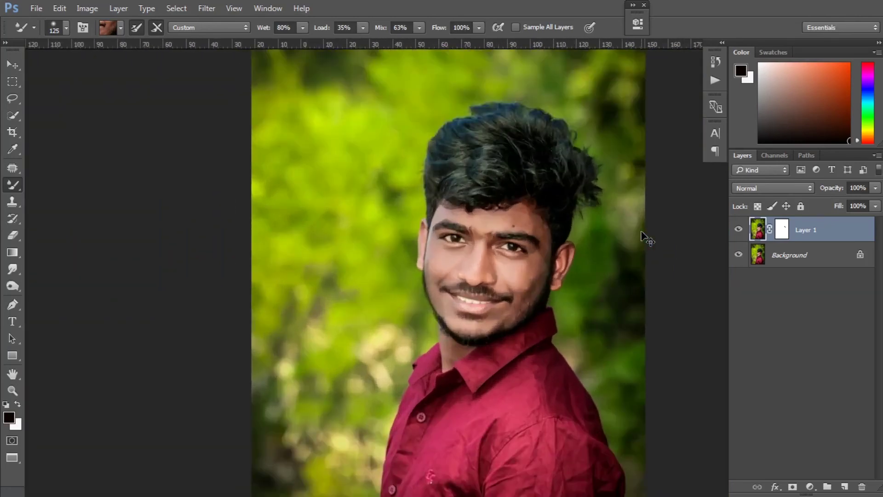
Zoom back in and sample light pink skin tones for the Mixer Brush.
key(ctrl+plus)
key(ctrl+plus)
key(ctrl+plus)
key(ctrl+plus)
key(ctrl+plus)
key(bracketleft)
key(bracketleft)
key(bracketleft)
key(bracketleft)
alt+click(502, 266)
alt+click(332, 142)
scroll(482, 171, right, 5)
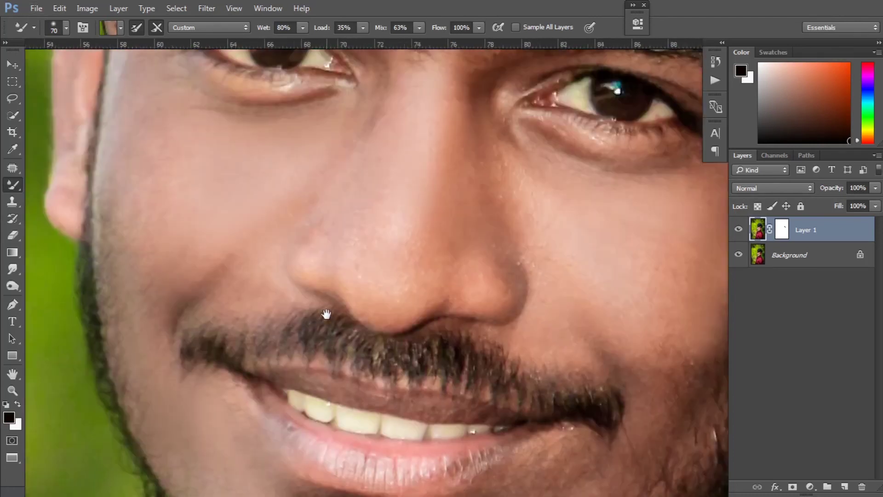
alt+click(482, 169)
alt+click(506, 214)
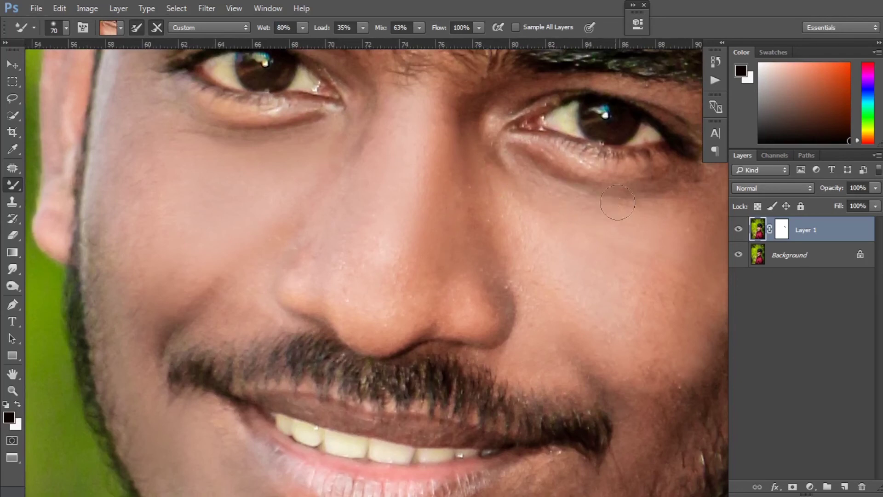
Sample darker and lighter brown skin tones near the eye corner.
scroll(528, 251, up, 2)
scroll(506, 258, right, 4)
alt+click(510, 260)
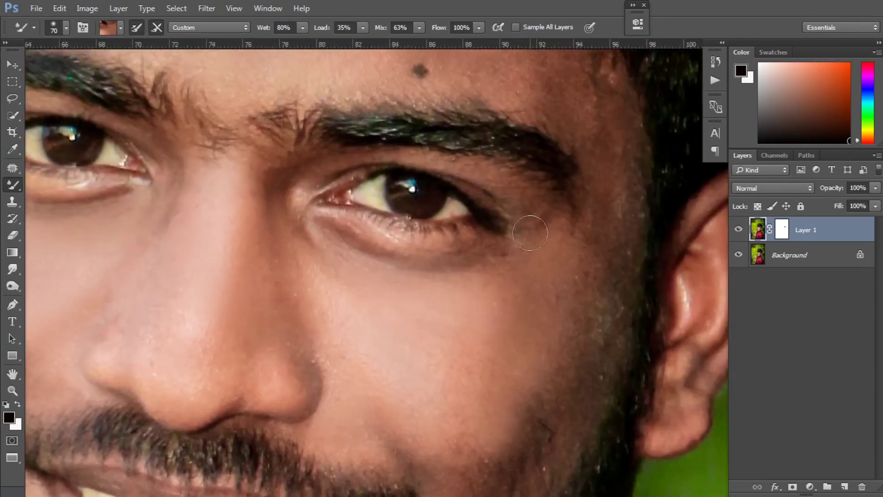
alt+click(525, 209)
alt+click(566, 352)
scroll(589, 158, up, 3)
scroll(578, 231, right, 1)
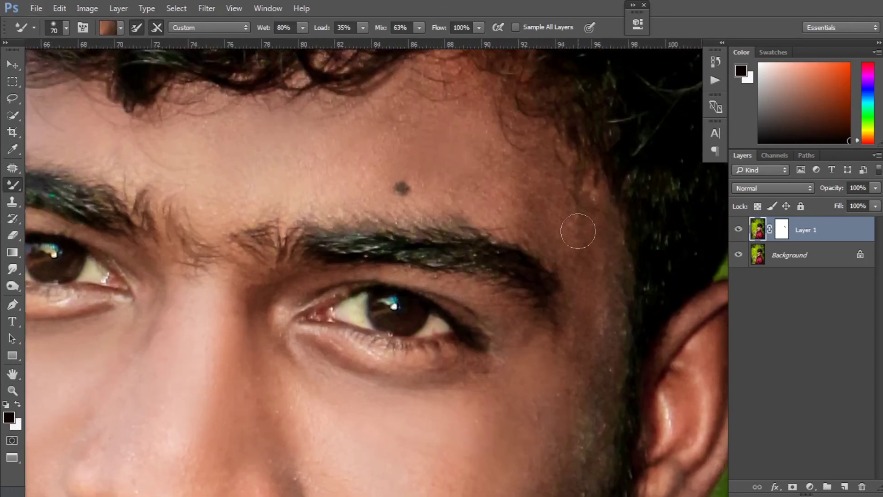
Smooth the dark forehead blotch with a size-90 brush, then take up the Patch tool.
alt+click(572, 209)
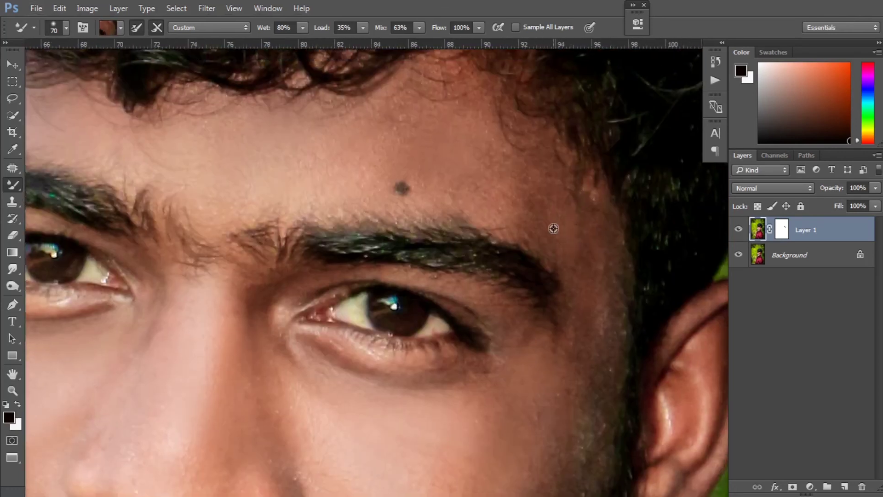
alt+click(538, 207)
key(bracketright)
key(bracketright)
drag(544, 233, 538, 217)
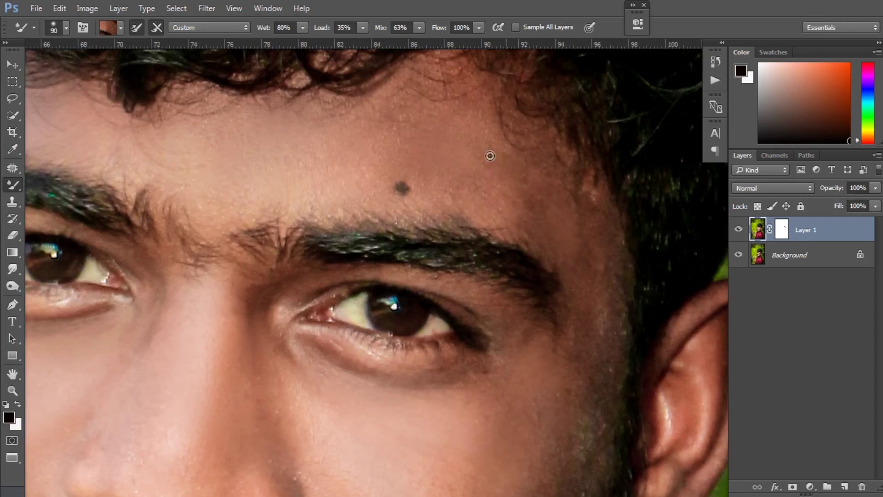
click(12, 169)
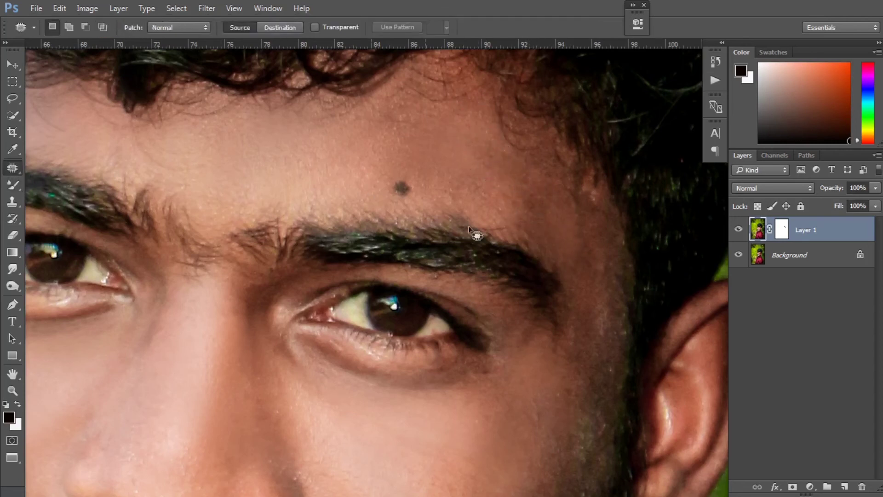
Outline the blemish areas on the temple with the Patch tool.
mouse_move(587, 170)
mouse_down()
mouse_move(568, 200)
mouse_move(614, 231)
mouse_up()
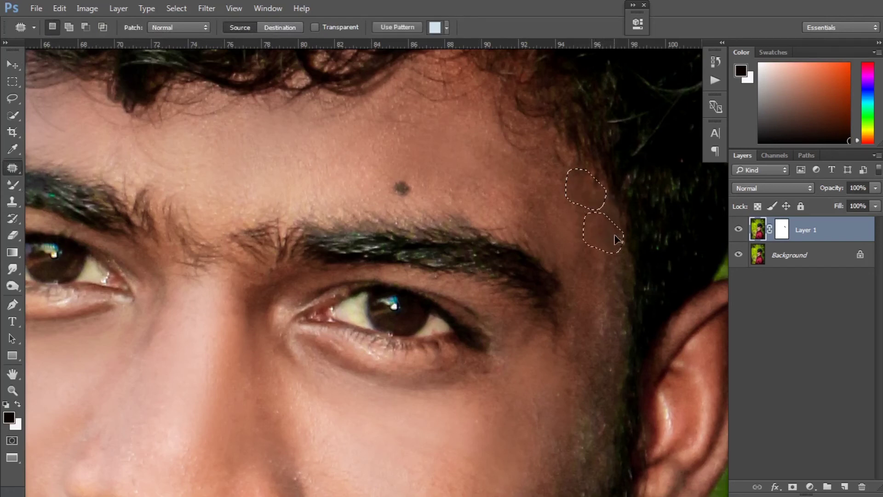
click(616, 207)
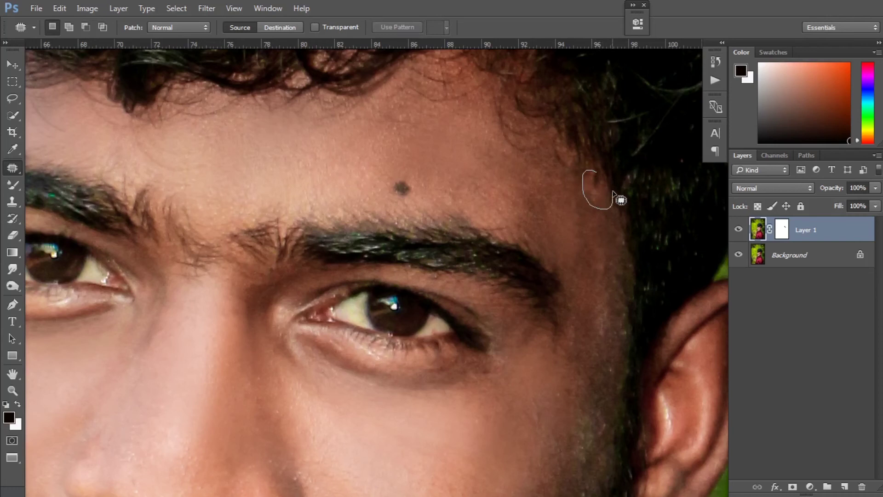
drag(615, 201, 616, 239)
click(603, 164)
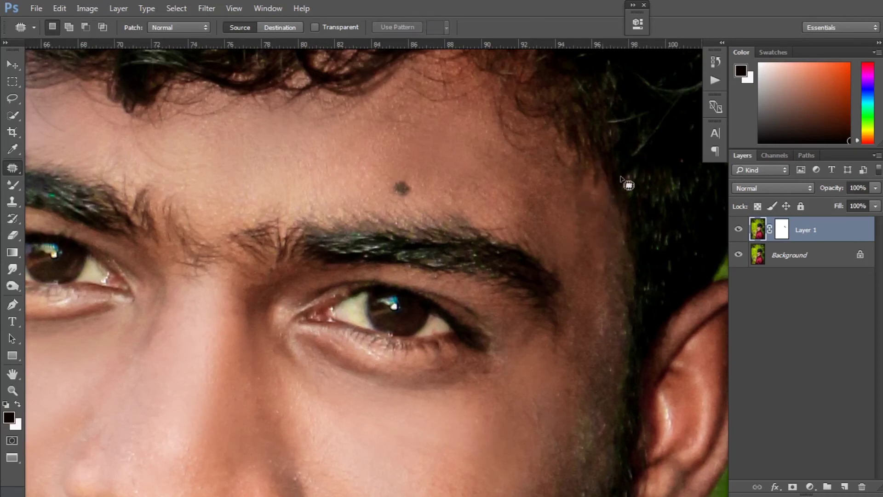
click(782, 261)
drag(584, 189, 581, 144)
key(ctrl+d)
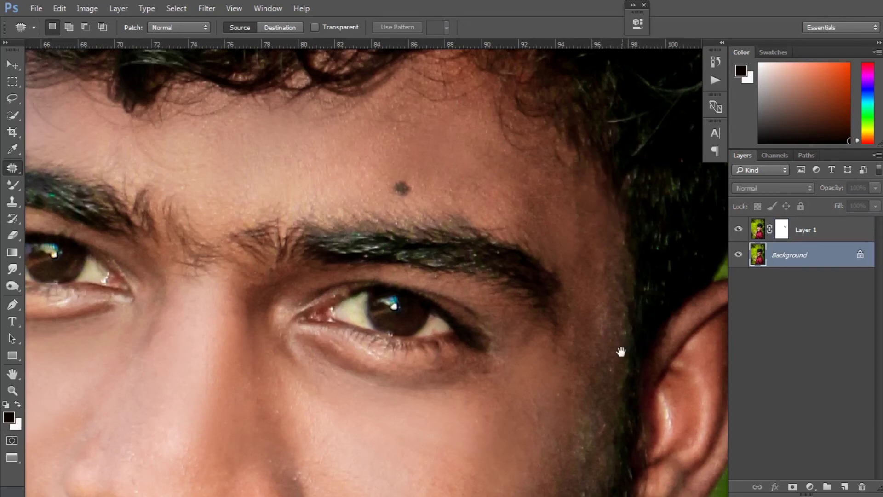
Patch two temple spots on Layer 1 with nearby clean skin.
drag(621, 352, 617, 217)
drag(599, 120, 598, 125)
key(ctrl+d)
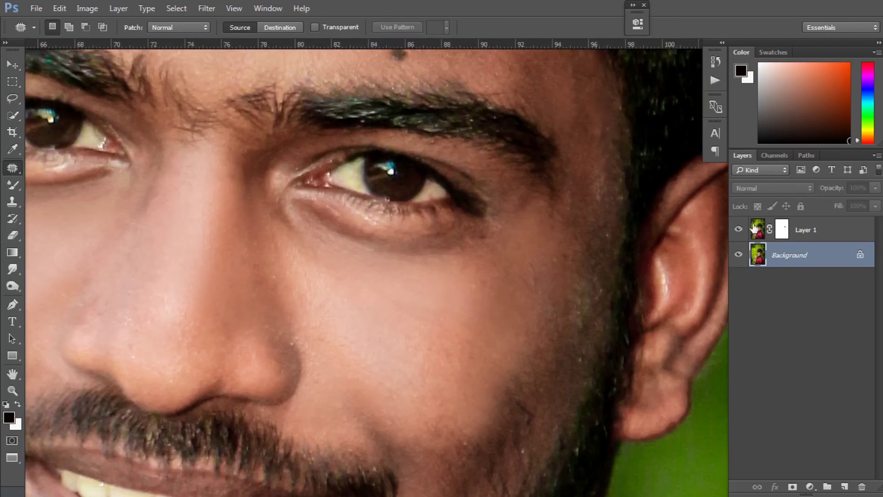
click(754, 228)
drag(611, 134, 582, 96)
key(ctrl+d)
mouse_move(605, 165)
mouse_down()
mouse_move(591, 162)
mouse_move(574, 123)
mouse_up()
key(ctrl+d)
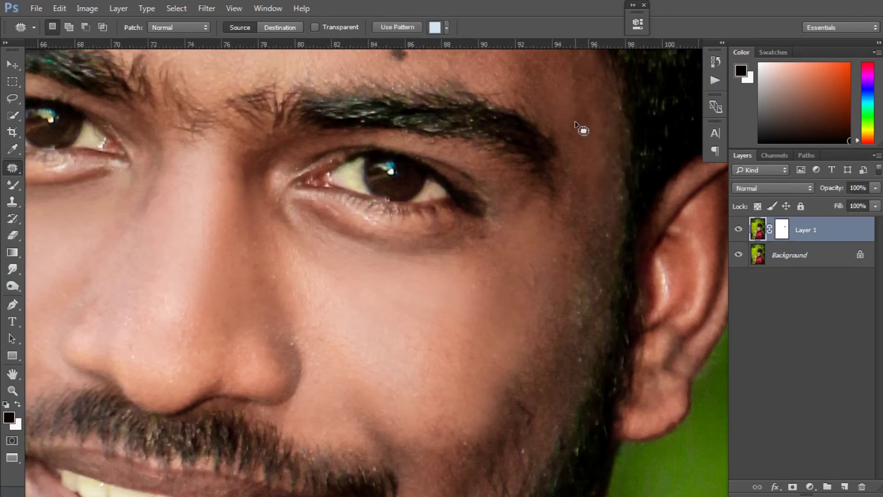
key(ctrl+d)
Patch a spot on the cheek and the small spot beside the nostril.
mouse_move(593, 320)
mouse_down()
mouse_move(580, 273)
mouse_move(554, 395)
mouse_up()
key(ctrl+d)
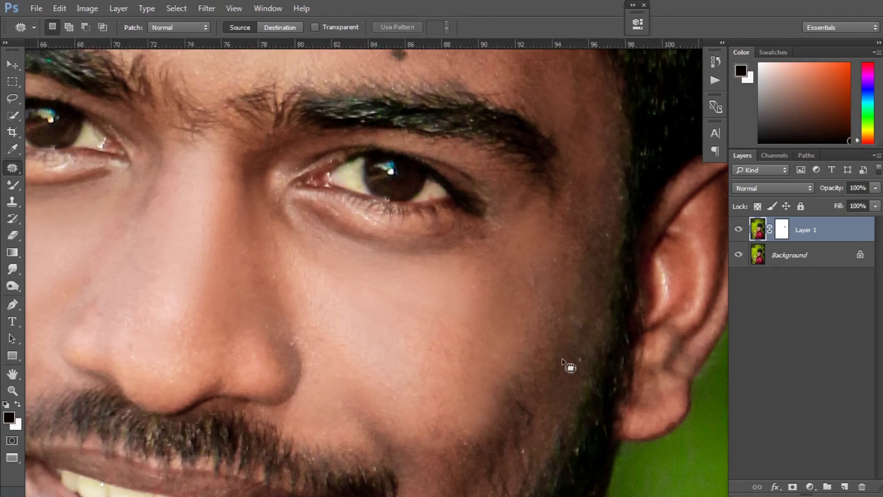
scroll(584, 237, down, 5)
mouse_move(386, 240)
mouse_down()
mouse_move(430, 207)
mouse_move(445, 231)
mouse_up()
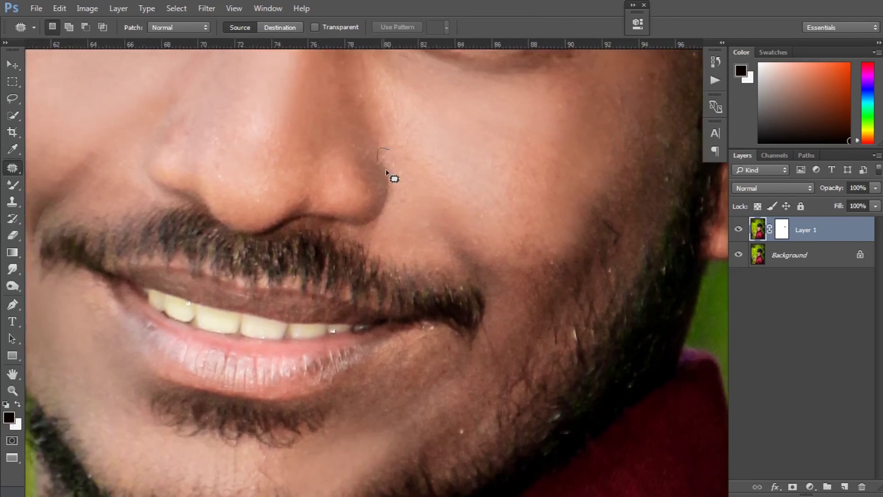
drag(405, 164, 404, 165)
key(ctrl+d)
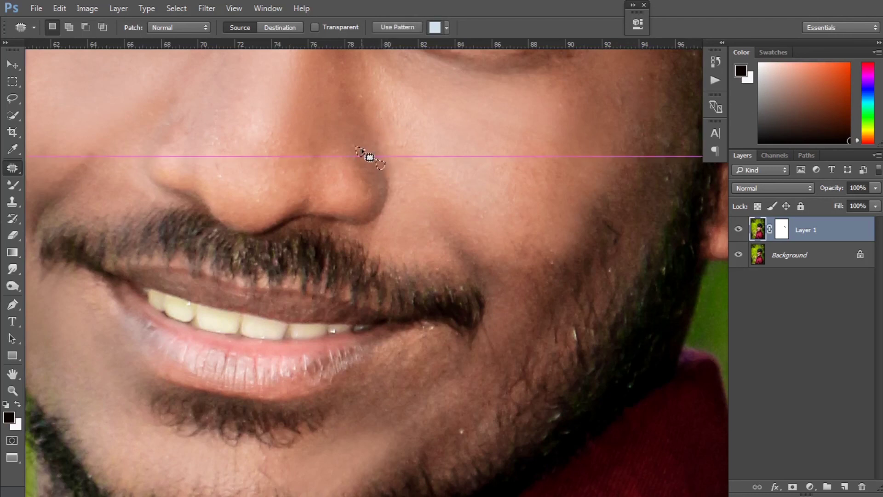
drag(352, 74, 340, 156)
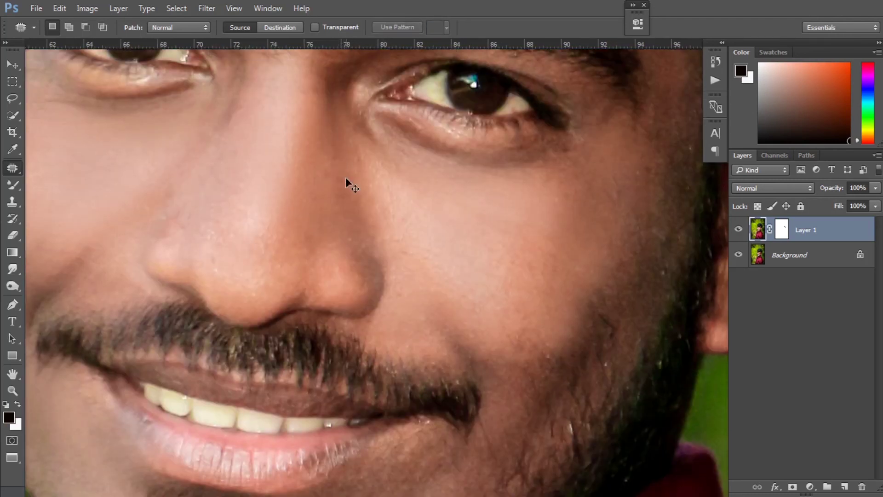
Zoom in on the cheek and patch the beard-edge and lower-cheek spots with clean skin.
scroll(346, 178, down, 1)
scroll(346, 178, down, 1)
scroll(346, 177, down, 1)
scroll(346, 178, down, 1)
scroll(346, 178, down, 1)
scroll(345, 178, down, 1)
scroll(346, 179, down, 1)
scroll(346, 183, down, 1)
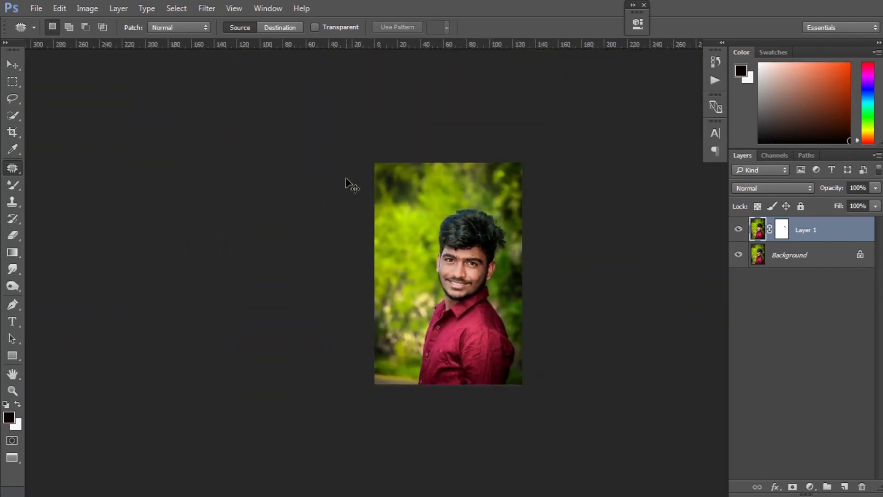
scroll(345, 183, up, 2)
scroll(346, 183, up, 1)
scroll(346, 178, up, 1)
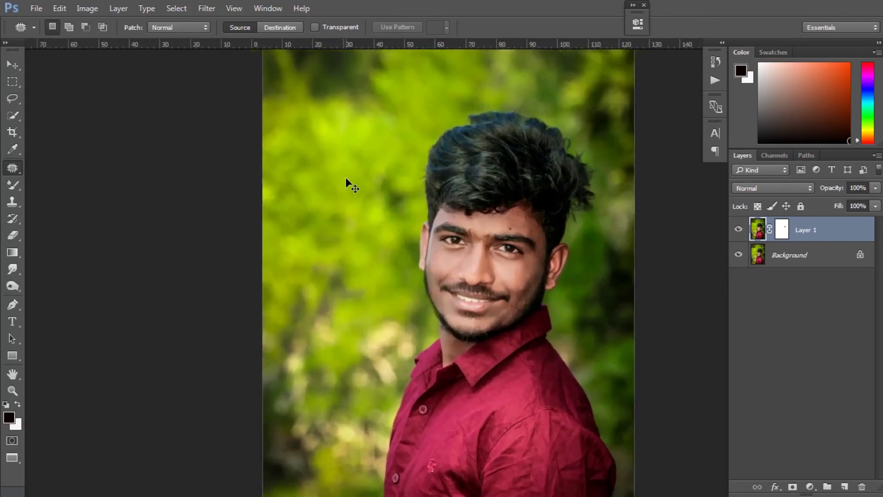
scroll(347, 184, down, 1)
scroll(347, 184, down, 1)
drag(515, 243, 470, 214)
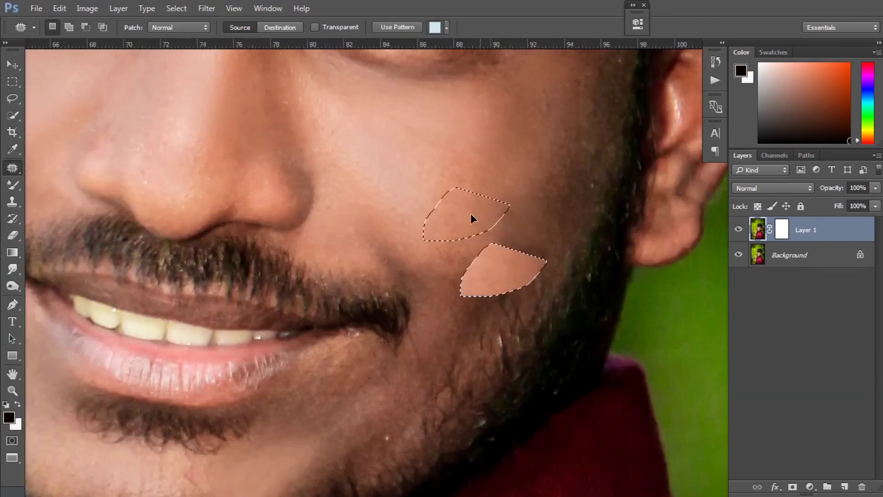
key(ctrl+d)
drag(470, 269, 449, 272)
drag(453, 258, 457, 196)
key(ctrl+d)
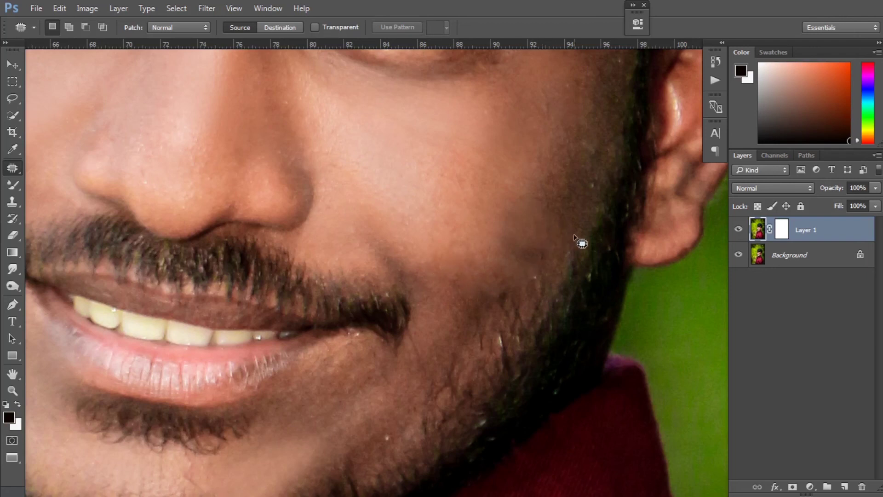
Patch two more cheek spots, including a larger area, with smoother skin above.
mouse_move(571, 238)
mouse_down()
mouse_move(556, 246)
mouse_move(577, 158)
mouse_up()
click(512, 265)
key(ctrl+d)
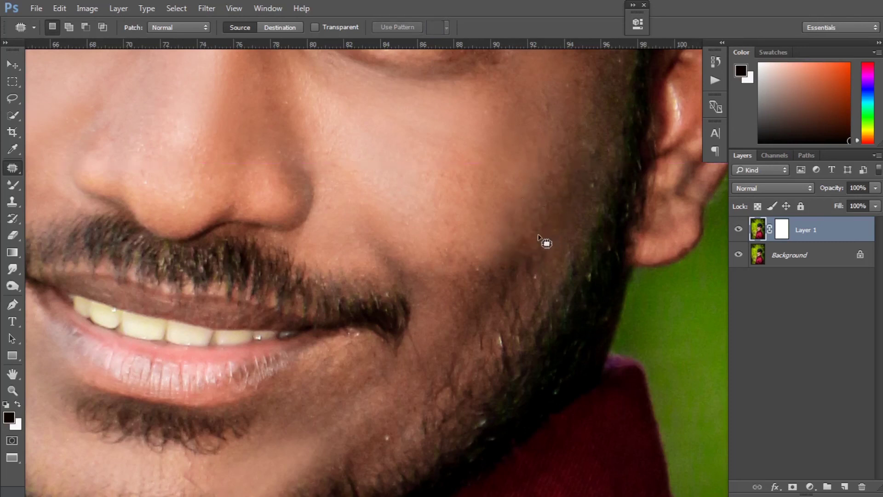
drag(516, 305, 533, 243)
drag(536, 276, 567, 191)
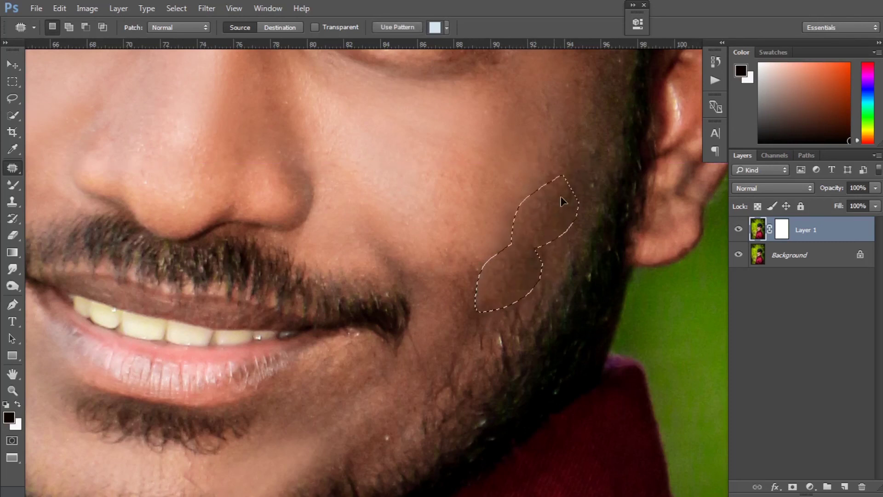
key(ctrl+d)
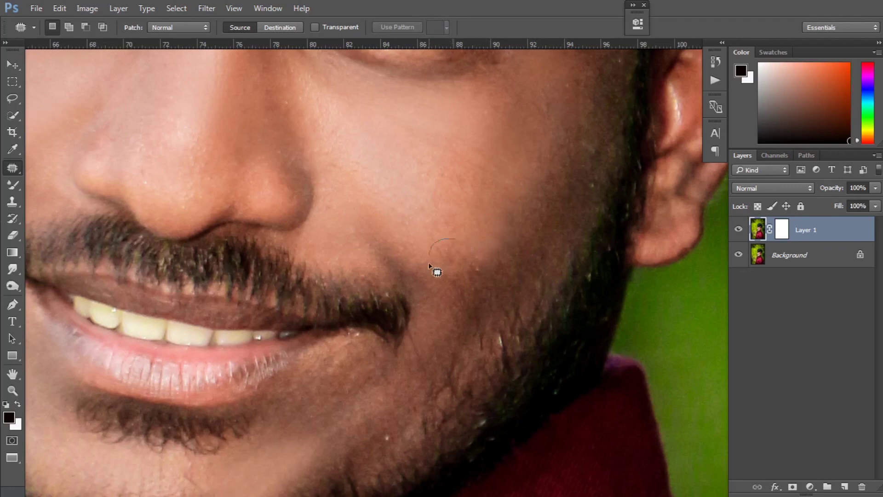
Patch the last three cheek spots, then zoom out to see the whole face.
mouse_move(428, 266)
mouse_down()
mouse_move(467, 244)
mouse_move(404, 207)
mouse_up()
key(ctrl+d)
mouse_move(427, 266)
mouse_down()
mouse_move(473, 258)
mouse_move(489, 197)
mouse_up()
key(ctrl+d)
mouse_move(489, 286)
mouse_down()
mouse_move(476, 255)
mouse_move(488, 223)
mouse_up()
key(ctrl+d)
drag(532, 182, 500, 261)
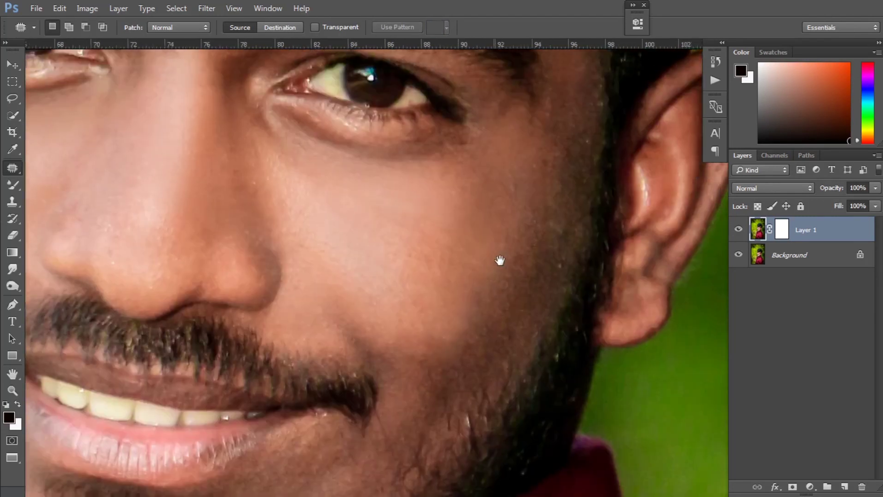
key(ctrl+minus)
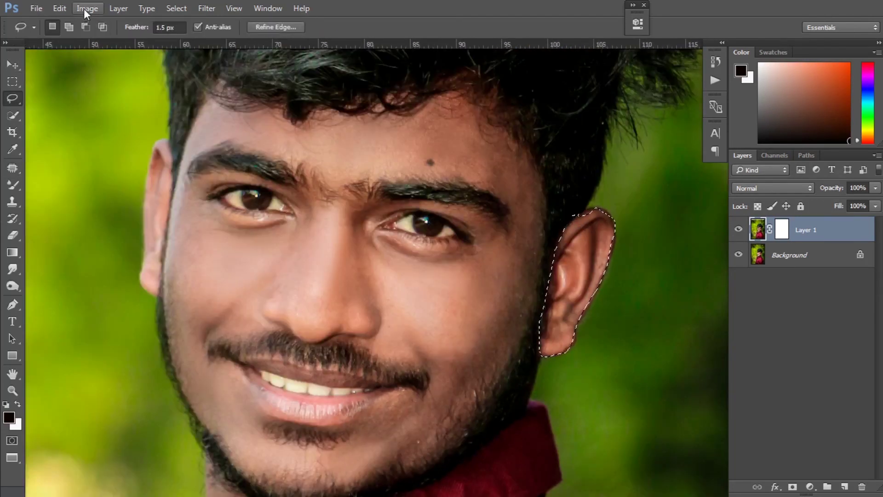
Apply Selective Color to the ear with Reds Black at -20, then deselect.
click(87, 8)
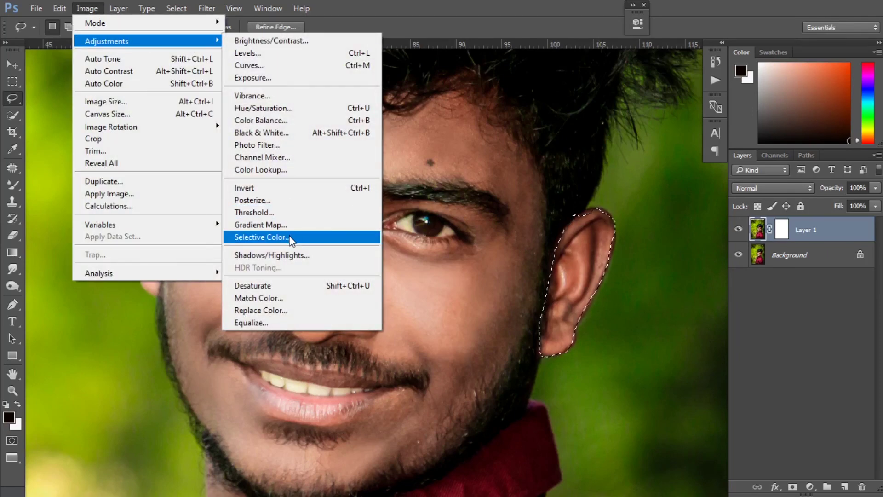
click(294, 238)
drag(132, 254, 133, 255)
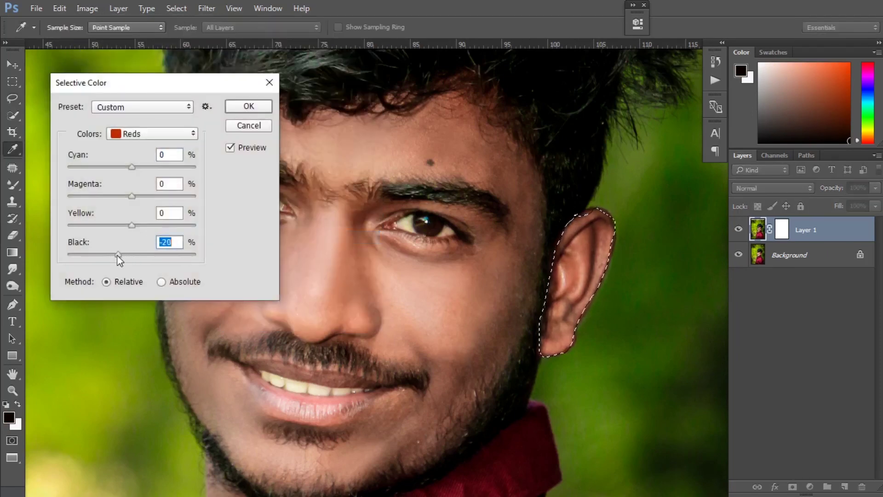
click(246, 106)
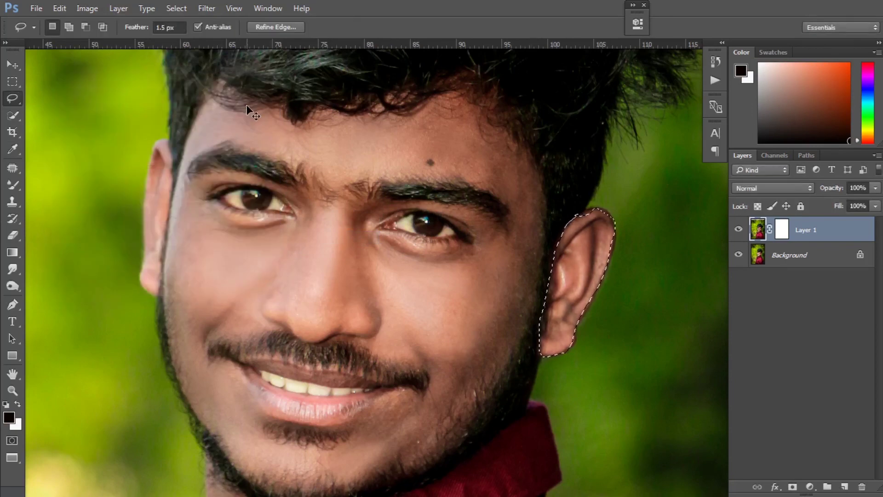
key(ctrl+d)
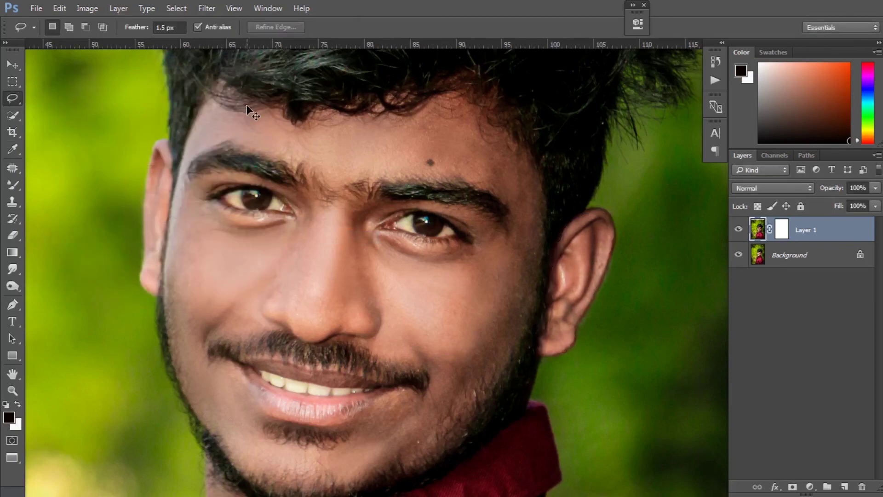
key(ctrl+minus)
key(ctrl+minus)
key(ctrl+minus)
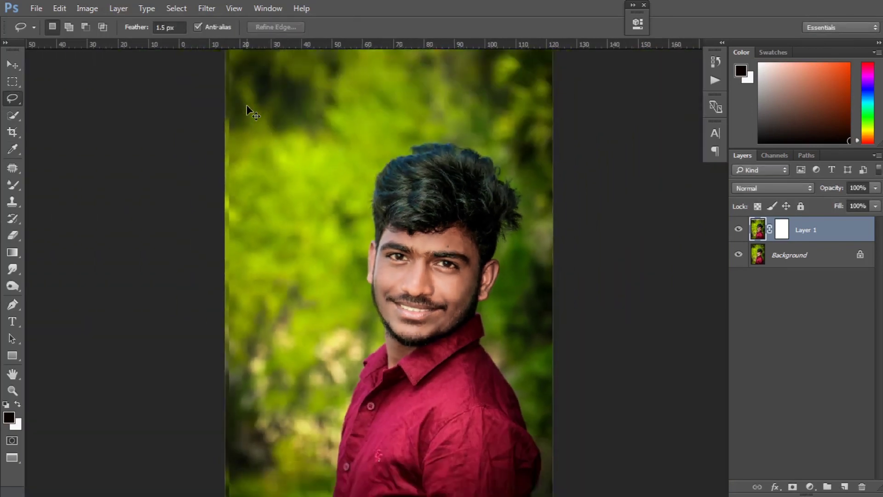
key(ctrl+minus)
key(ctrl+minus)
key(ctrl+plus)
key(ctrl+minus)
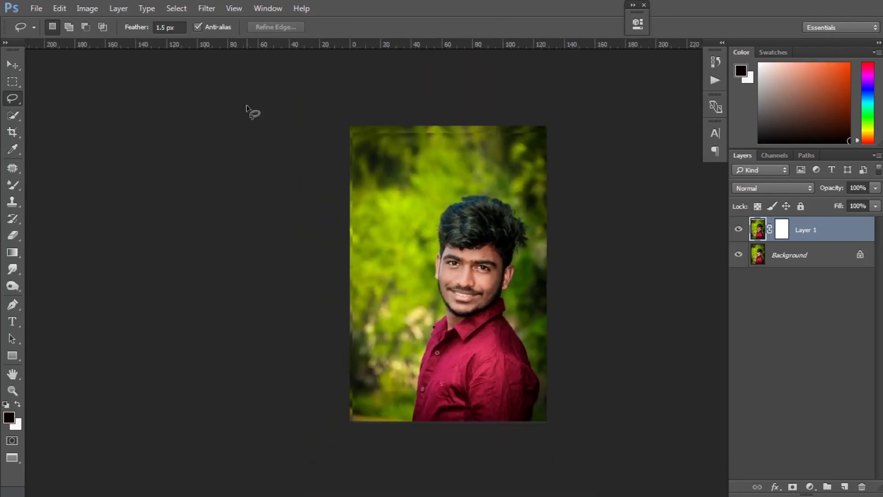